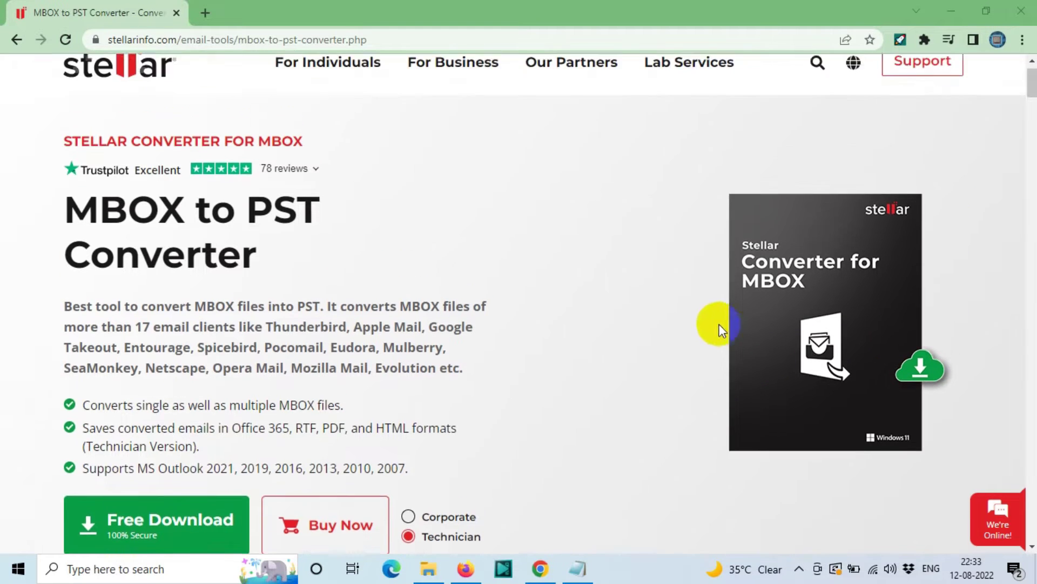
# Step: Browse the Stellar MBOX to PST converter web page and its purchase options
pyautogui.scroll(-4, 786, 202)
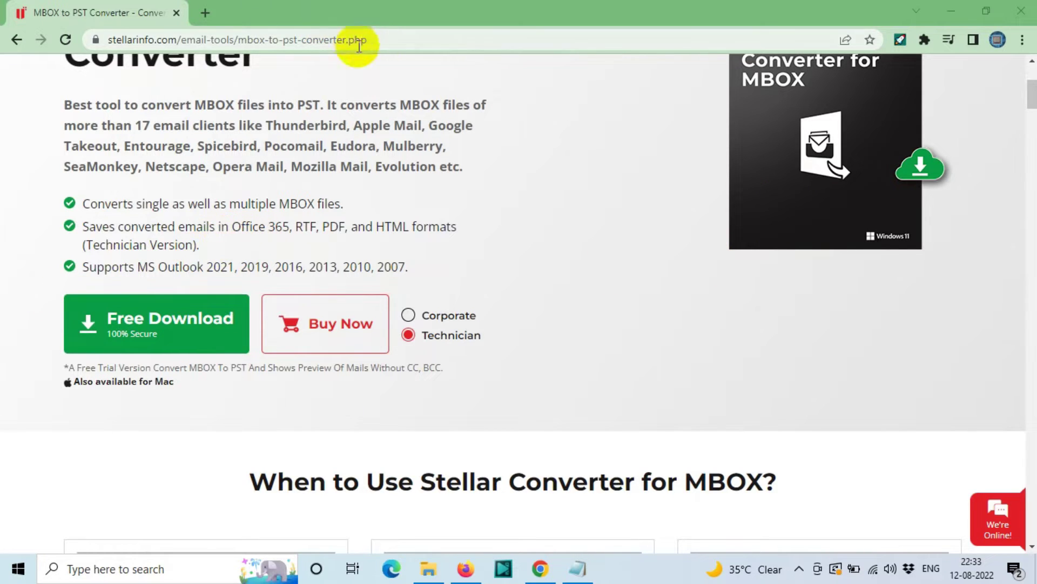
pyautogui.click(177, 39)
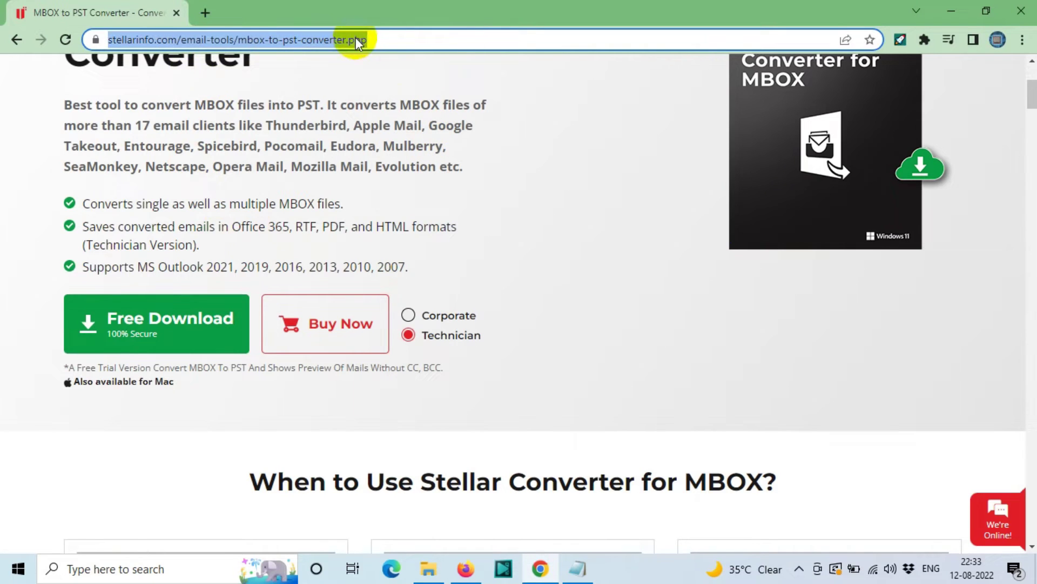
pyautogui.click(463, 174)
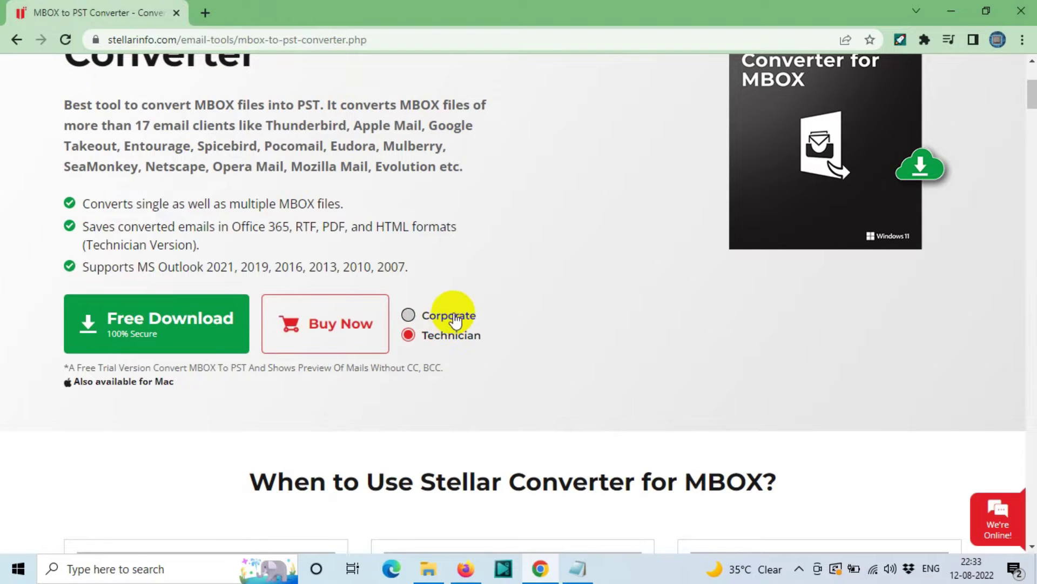
pyautogui.scroll(-2, 455, 319)
pyautogui.click(354, 261)
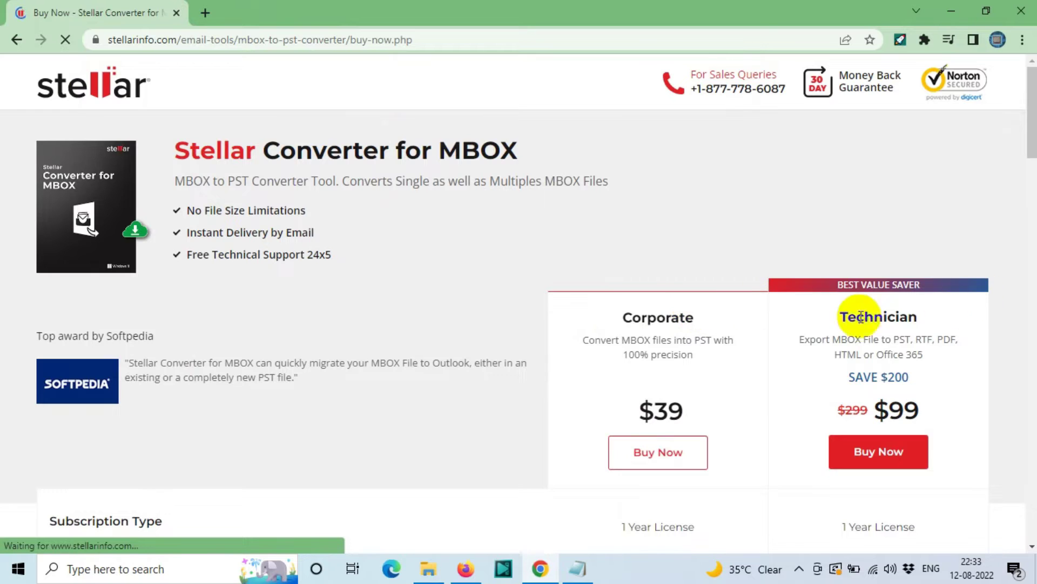
pyautogui.scroll(-3, 794, 319)
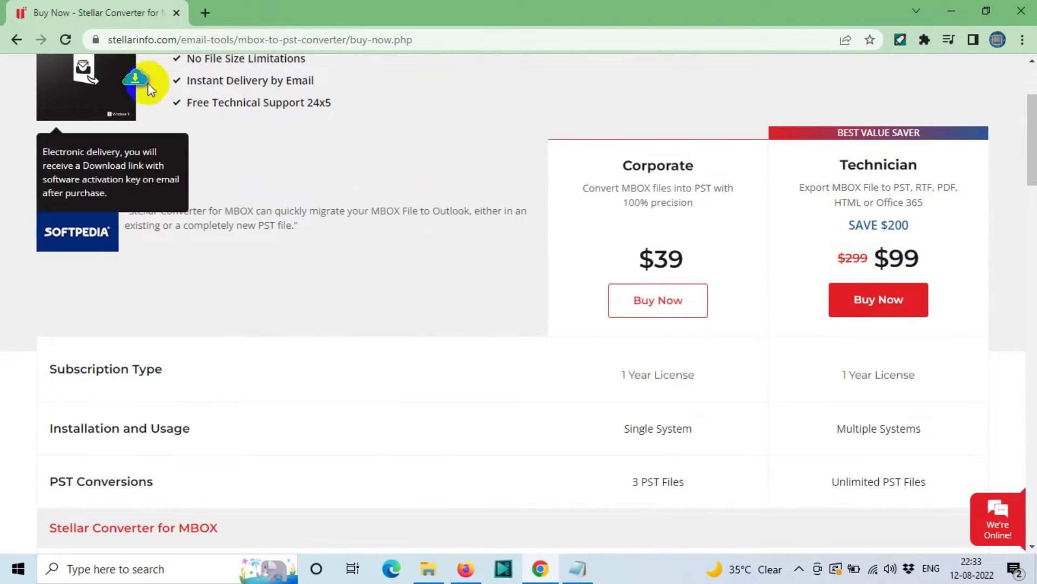
pyautogui.click(16, 40)
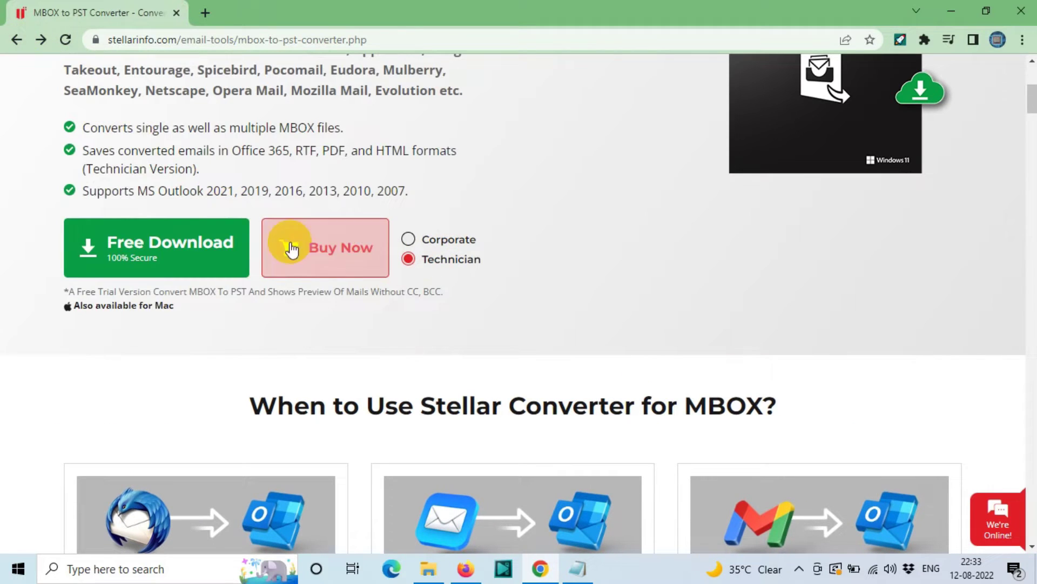
# Step: Download the free trial installer and run it from the download bar
pyautogui.click(181, 263)
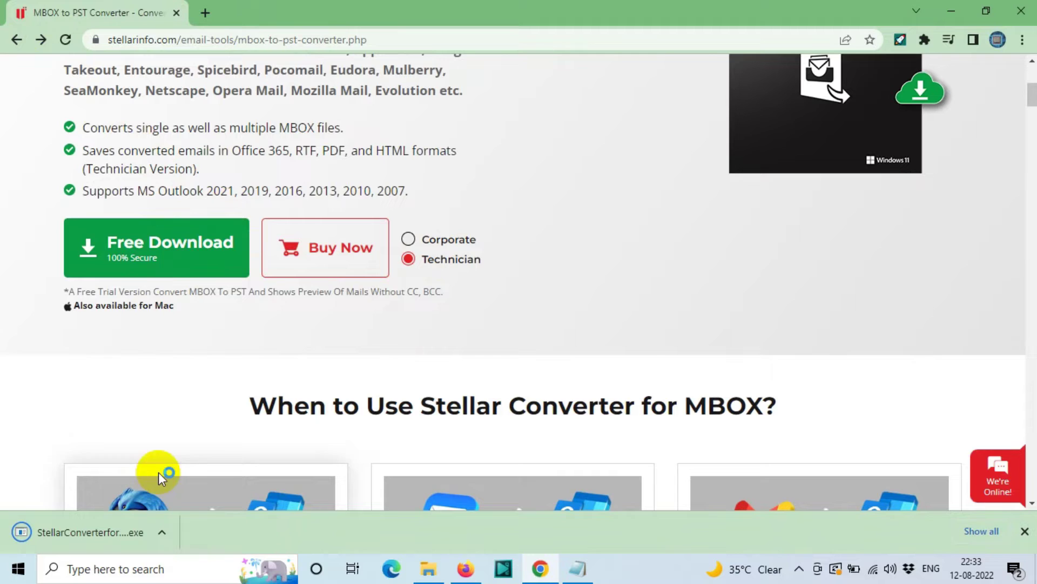
pyautogui.rightClick(70, 537)
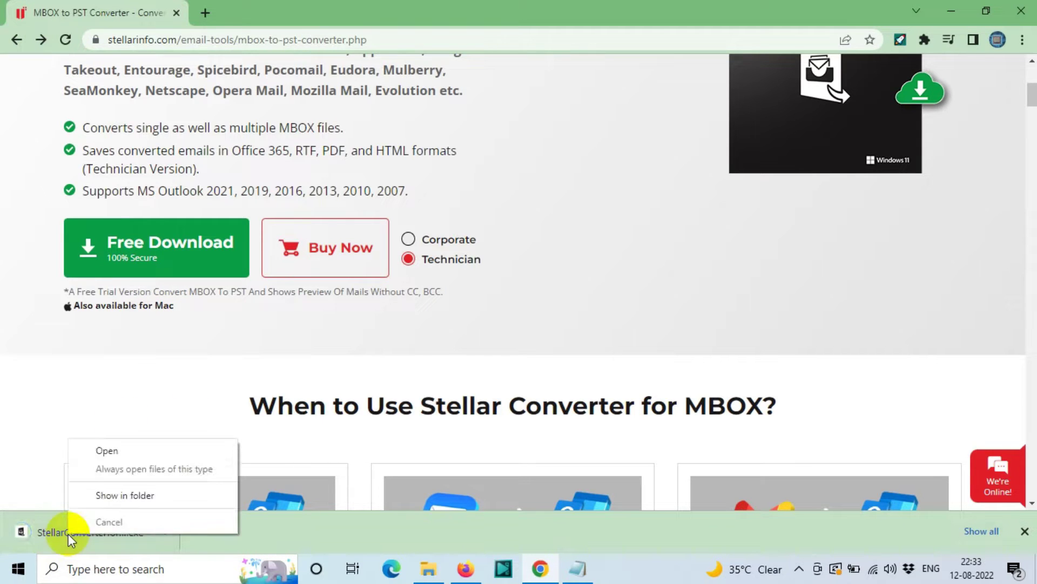
pyautogui.click(53, 534)
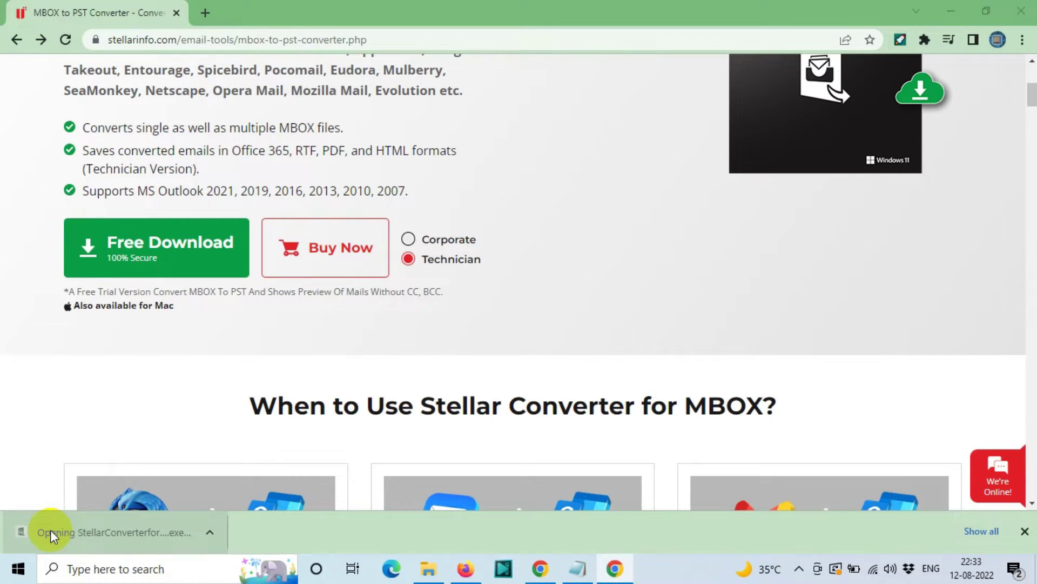
pyautogui.click(953, 13)
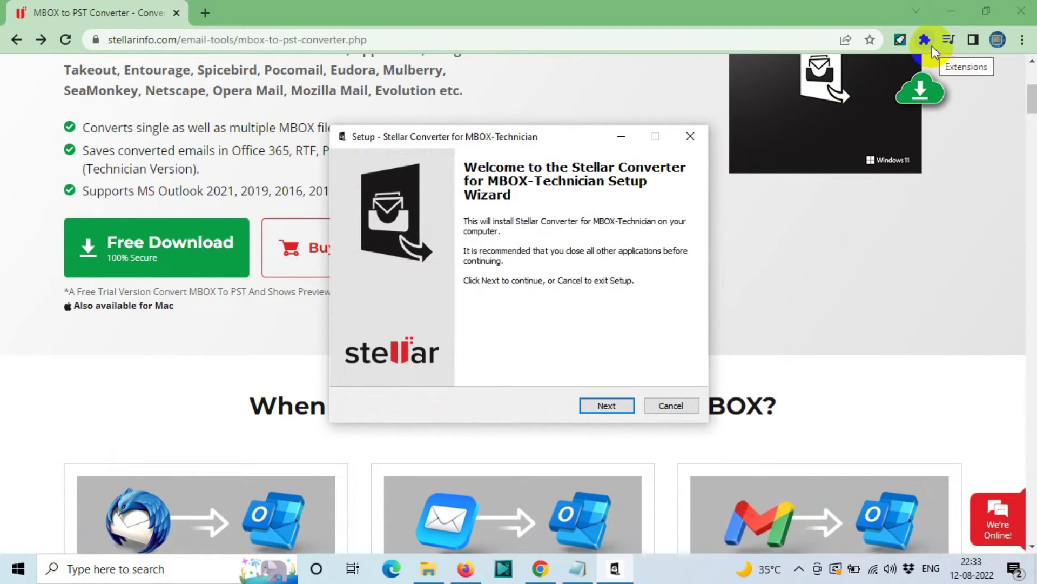
# Step: Accept the license and install with the default location and a desktop shortcut
pyautogui.click(607, 405)
pyautogui.click(396, 359)
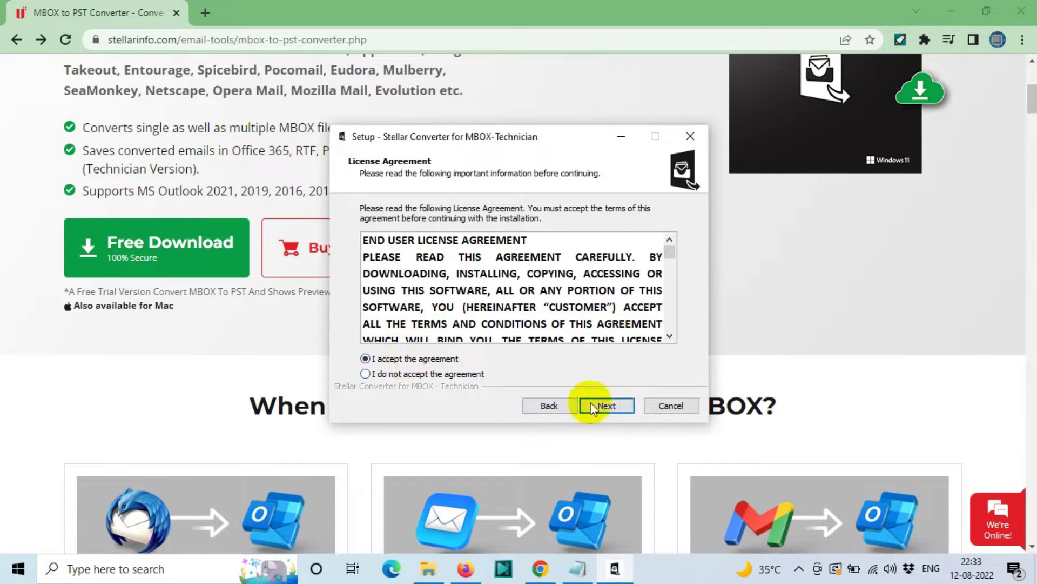
pyautogui.click(605, 406)
pyautogui.click(607, 406)
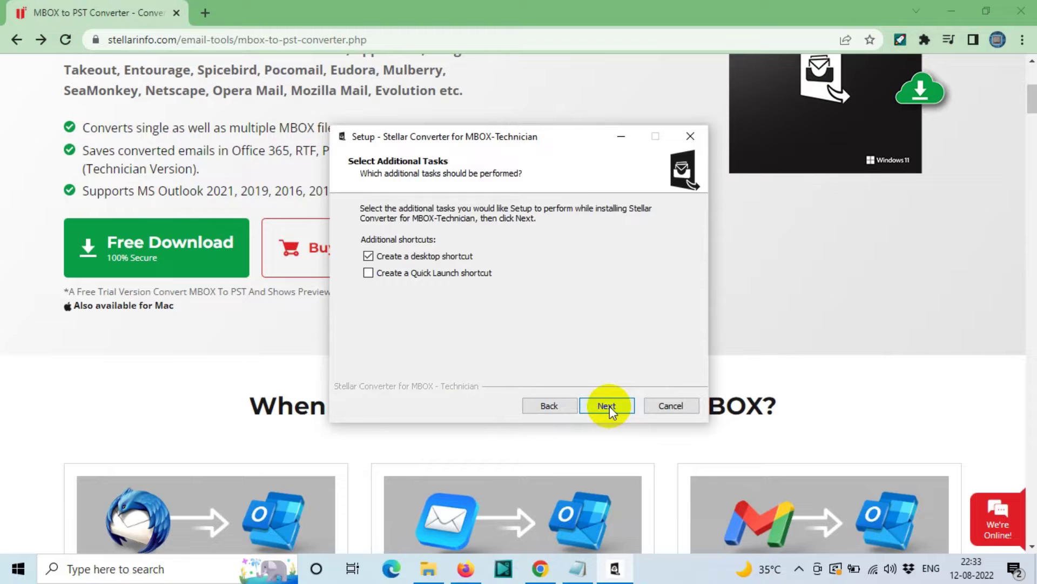
pyautogui.click(609, 406)
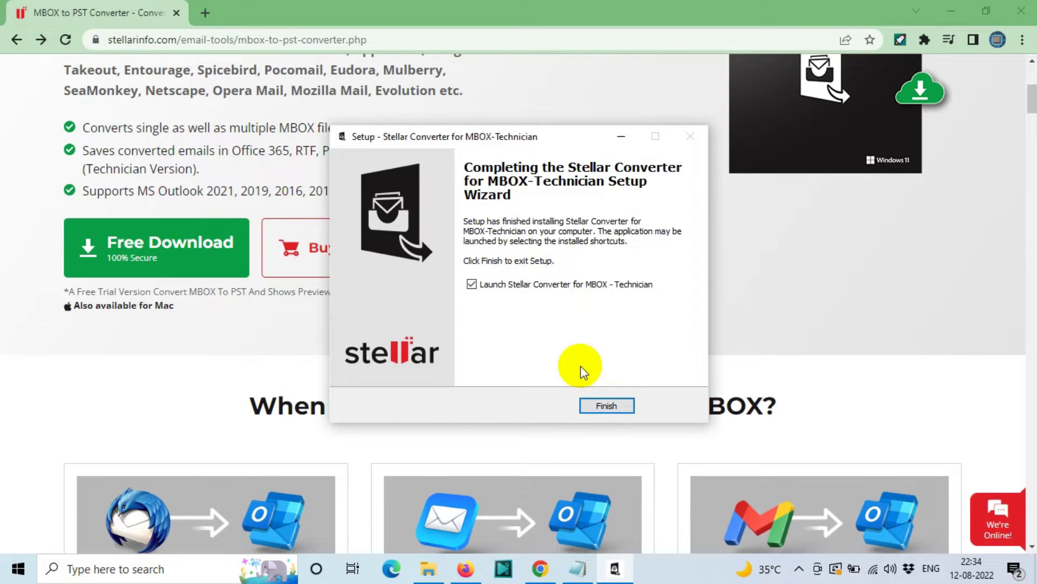
pyautogui.click(606, 406)
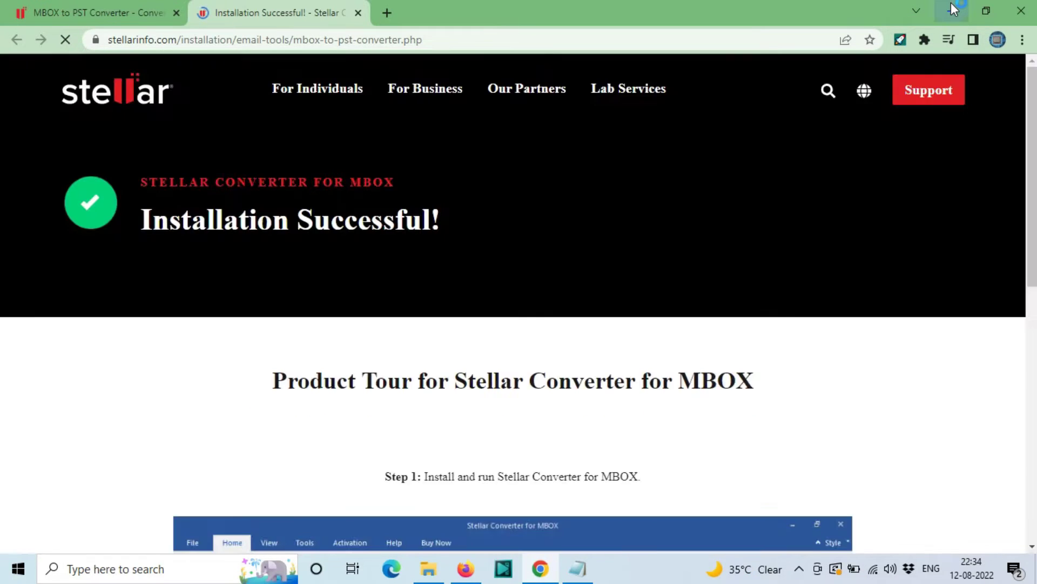
# Step: Pick Thunderbird from the Email Client list in the Select MBOX dialog
pyautogui.click(954, 8)
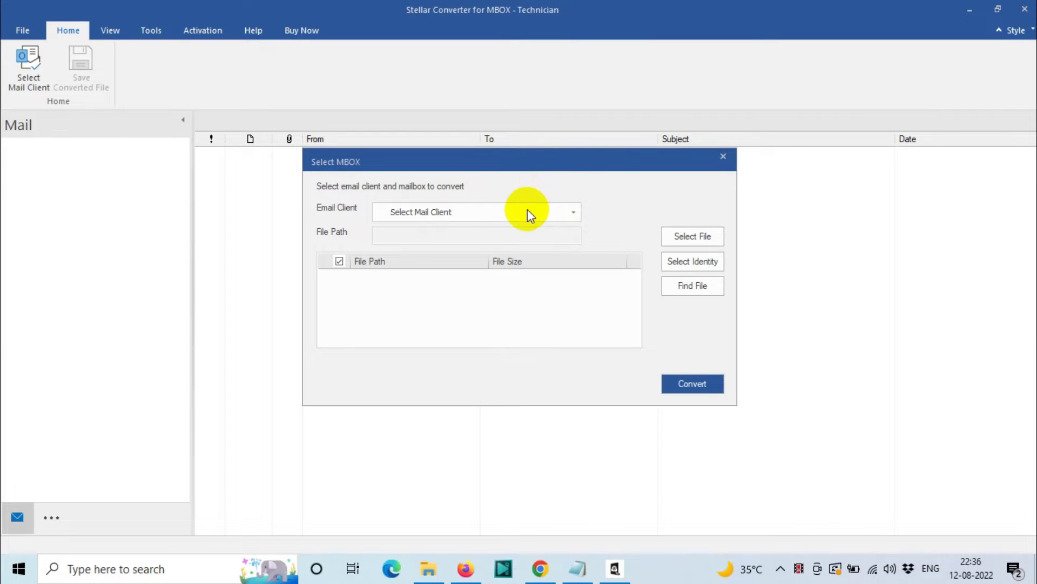
pyautogui.click(529, 215)
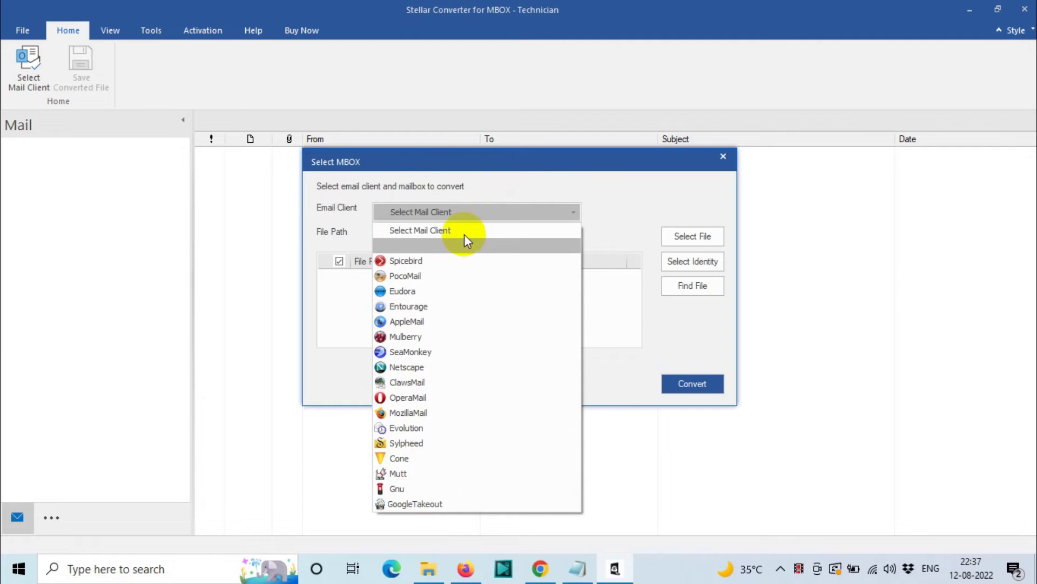
pyautogui.click(450, 246)
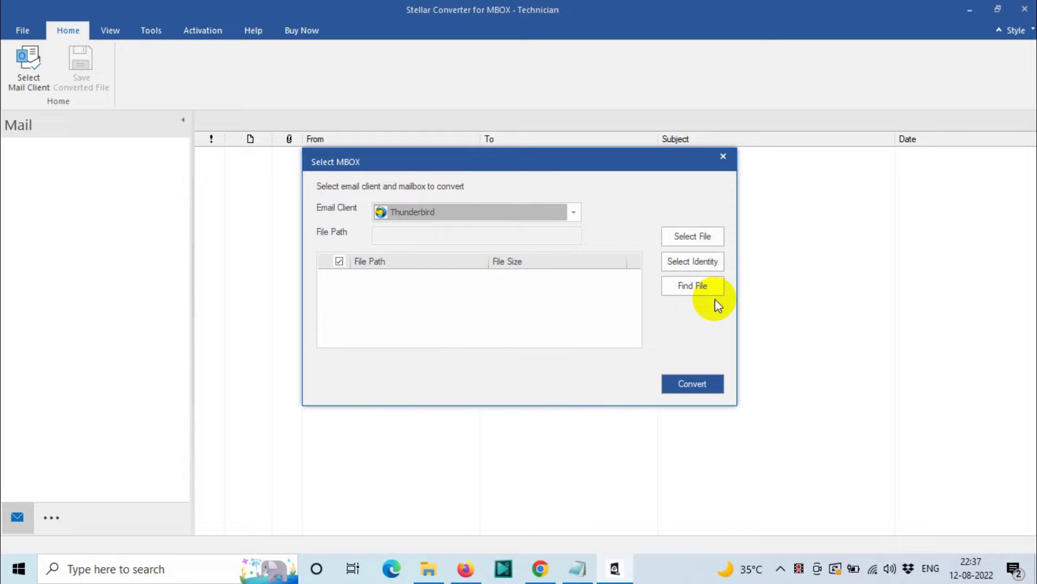
# Step: Run Find File on the Downloads > Thunderbird1 folder, finding two mailbox files
pyautogui.click(703, 285)
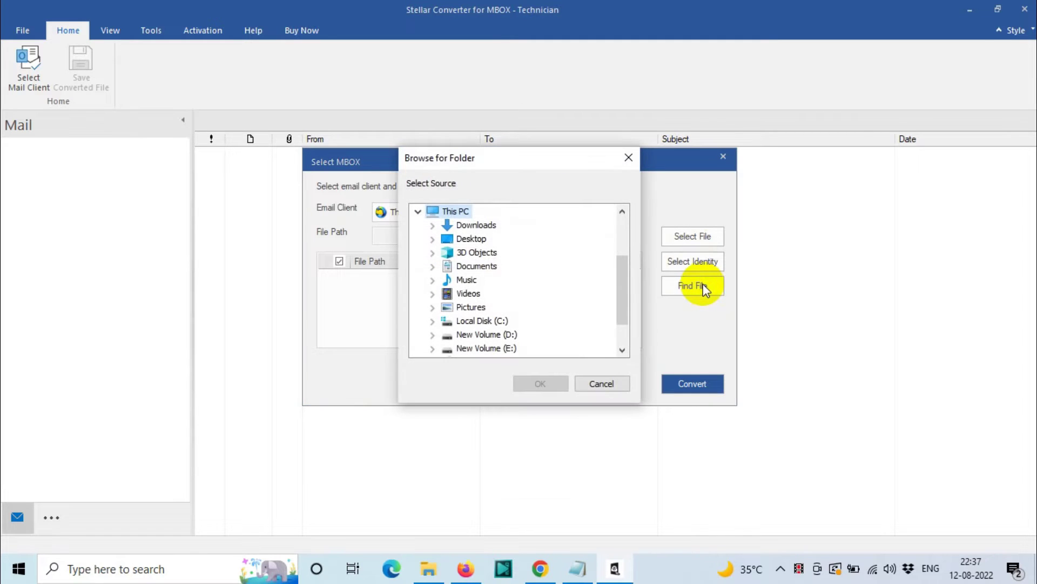
pyautogui.click(628, 157)
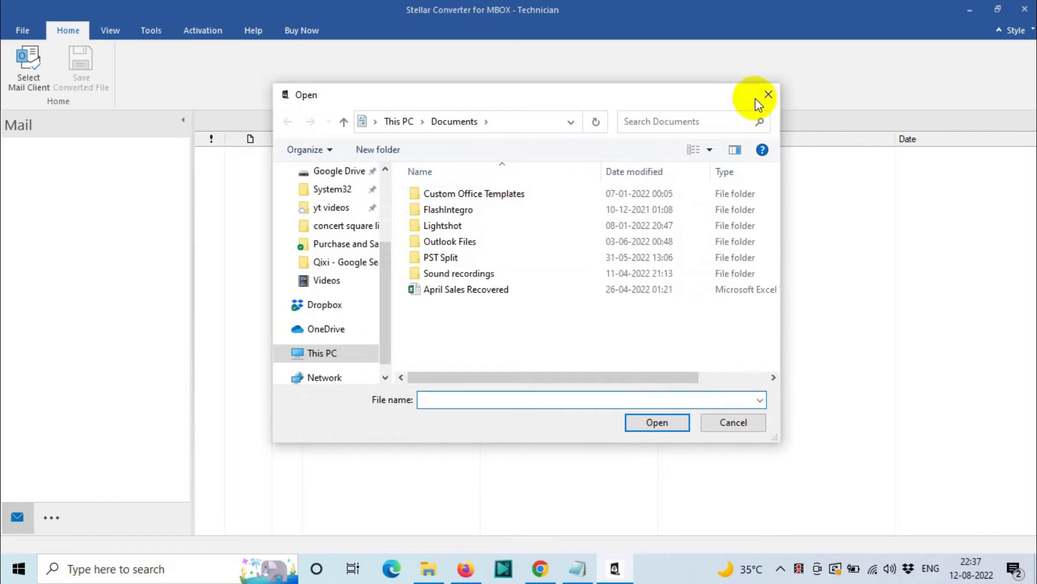
pyautogui.click(762, 95)
pyautogui.click(686, 287)
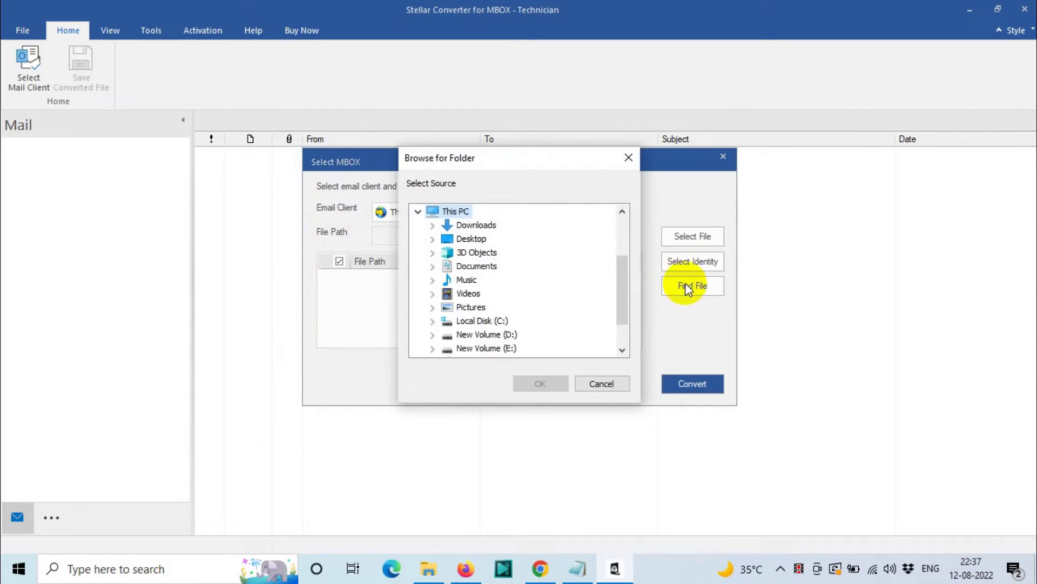
pyautogui.moveTo(621, 278); pyautogui.dragTo(621, 306)
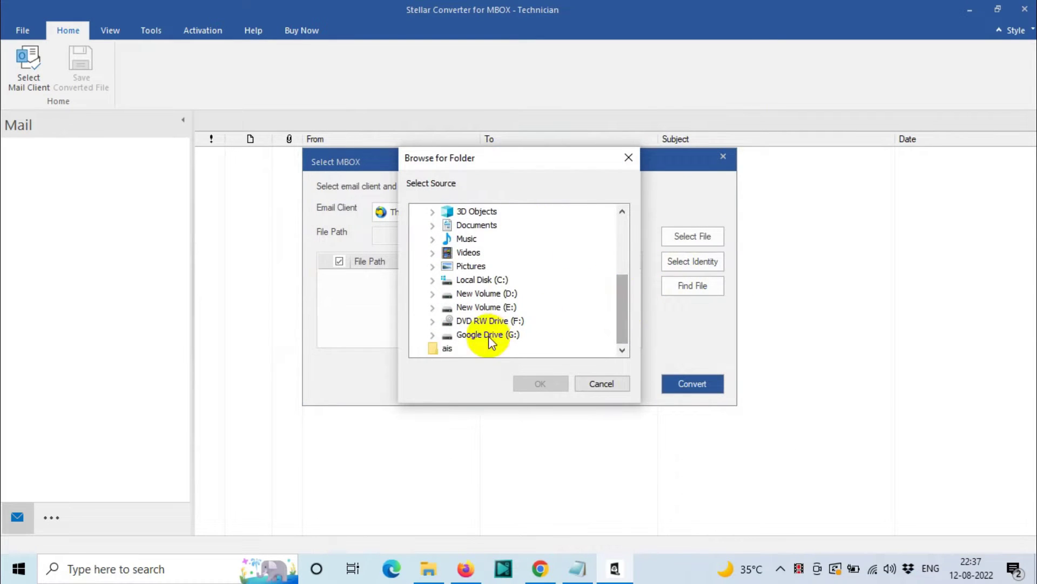
pyautogui.scroll(3, 478, 280)
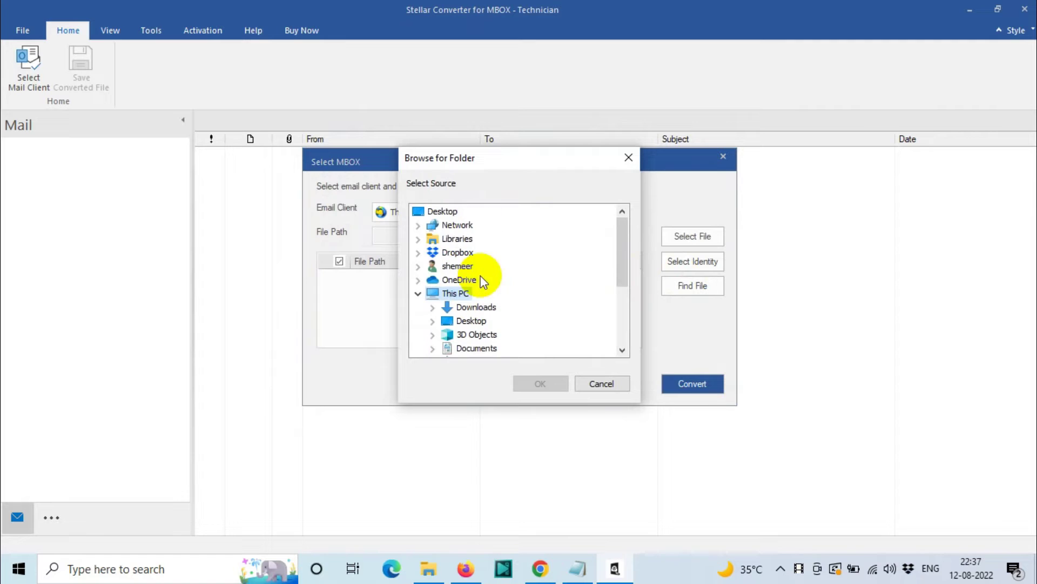
pyautogui.click(486, 307)
pyautogui.doubleClick(486, 307)
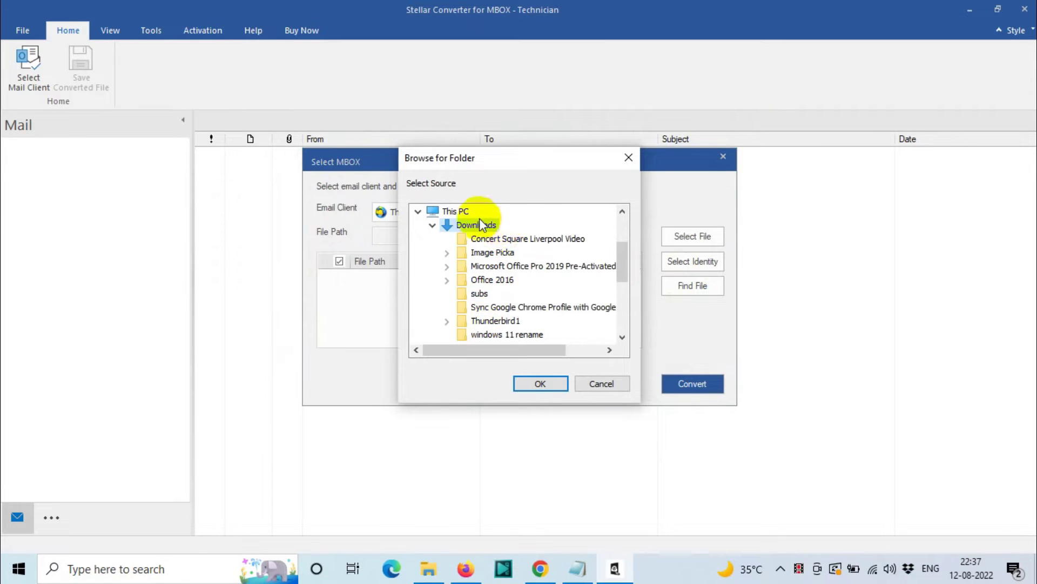
pyautogui.scroll(-1, 535, 259)
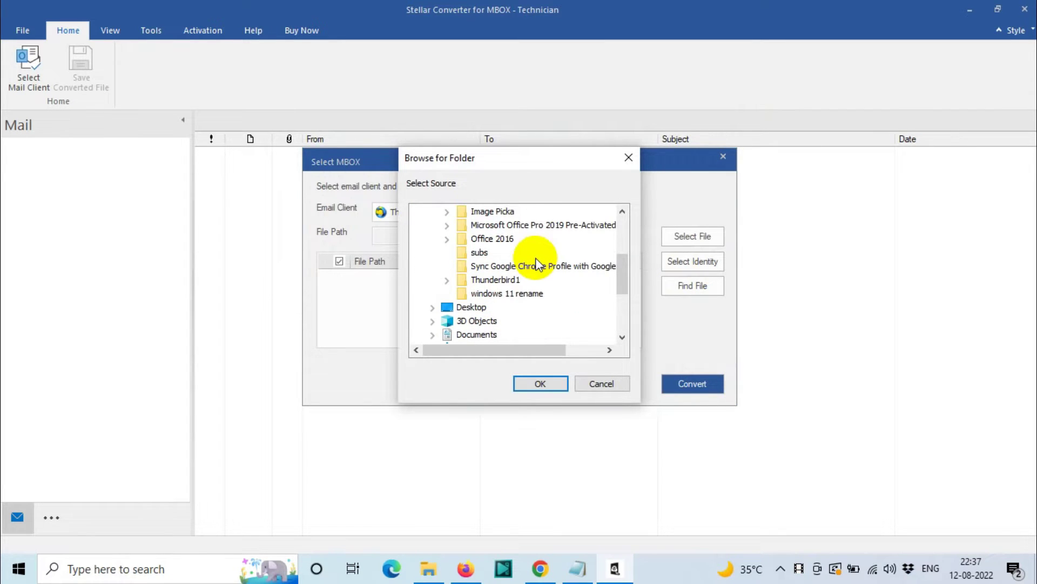
pyautogui.click(492, 282)
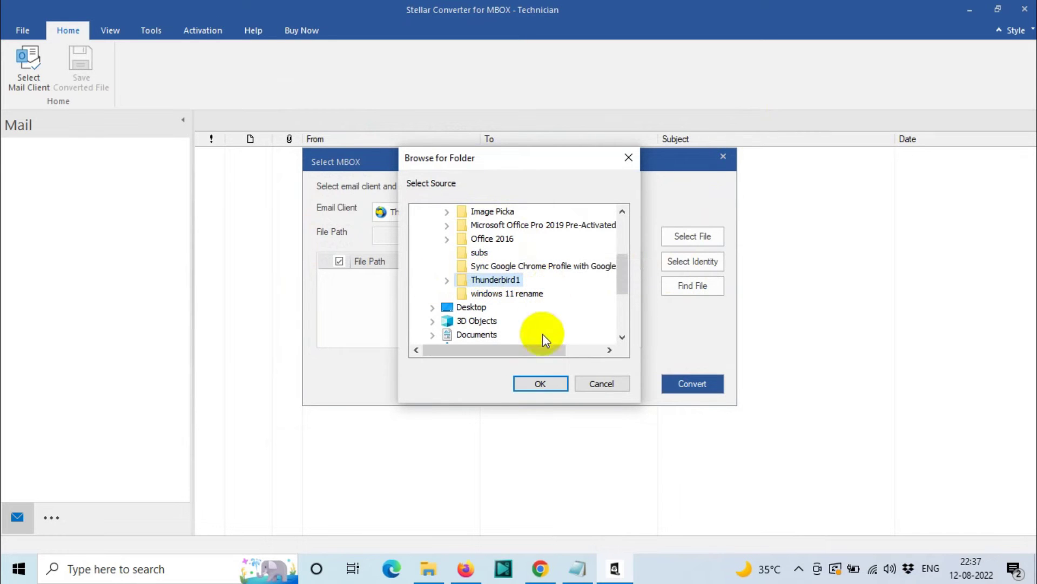
pyautogui.click(541, 383)
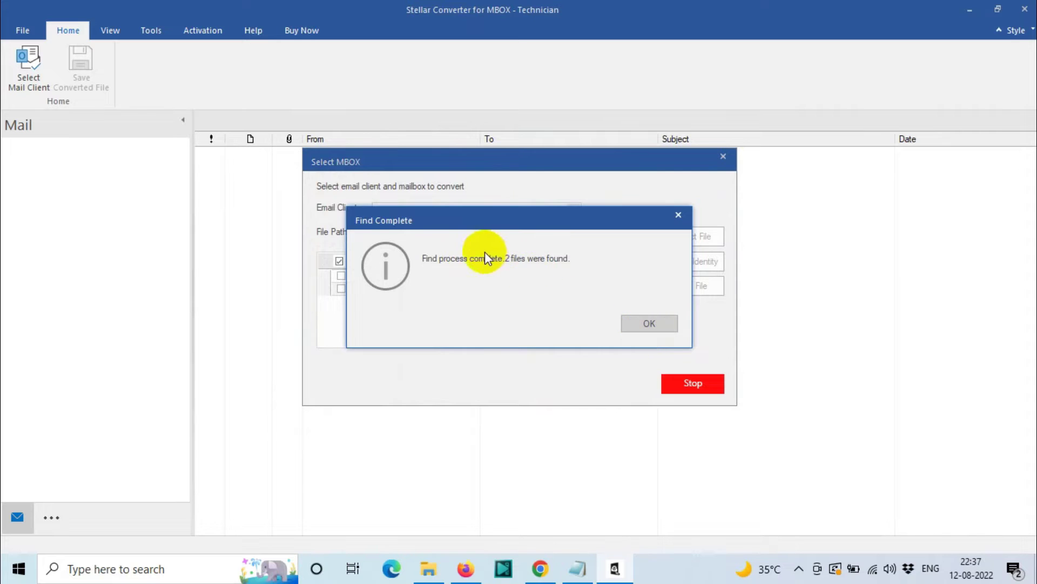
# Step: Tick the 94.99MB mailbox in the search results and convert it
pyautogui.click(648, 326)
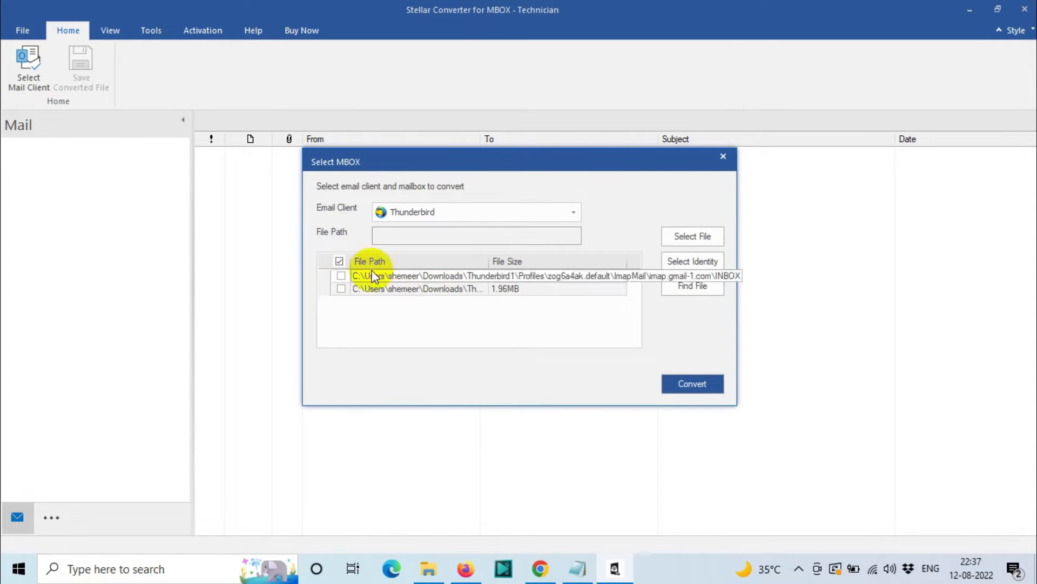
pyautogui.click(340, 277)
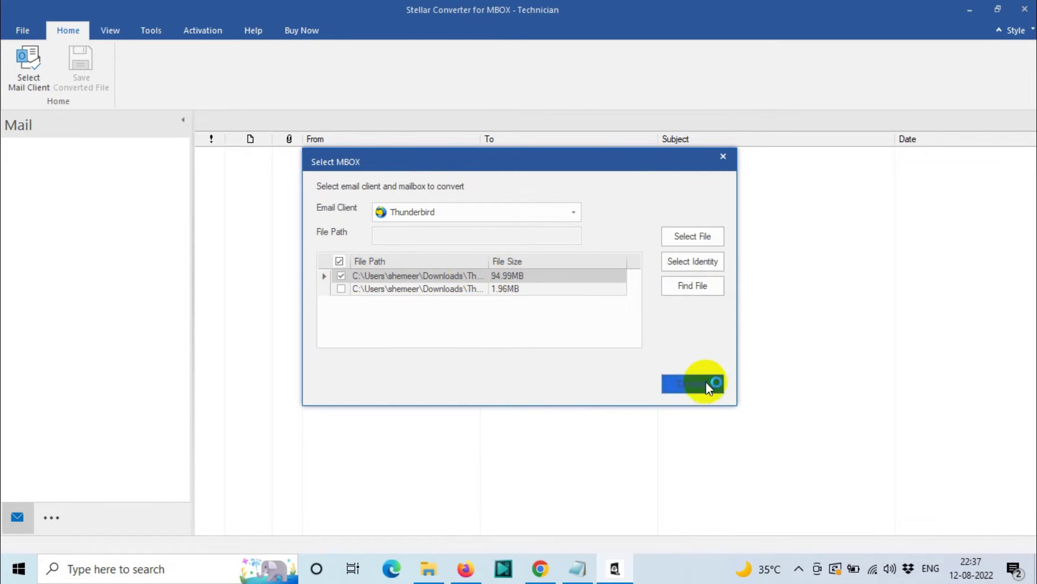
pyautogui.click(496, 286)
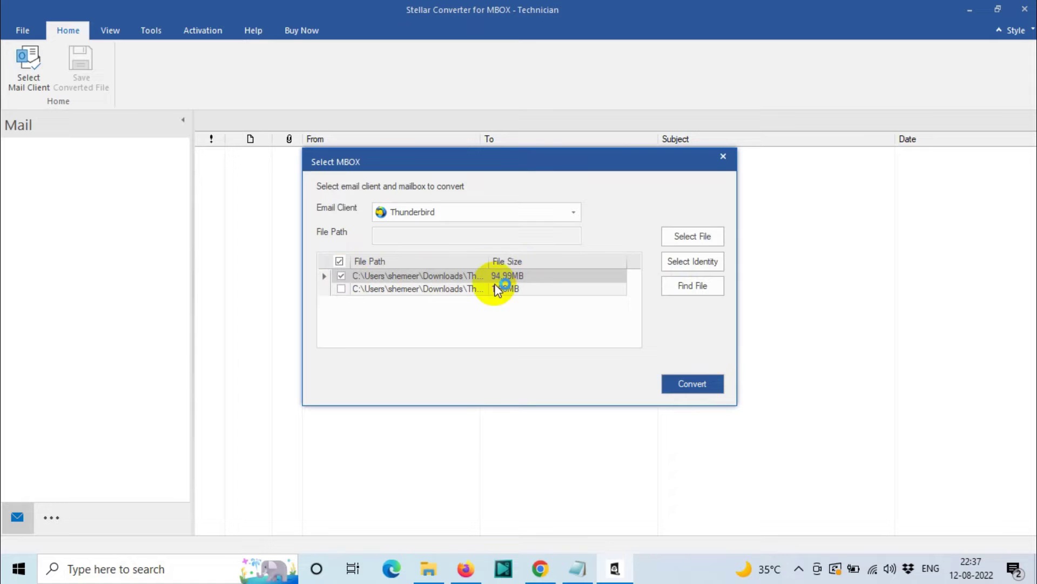
pyautogui.click(697, 385)
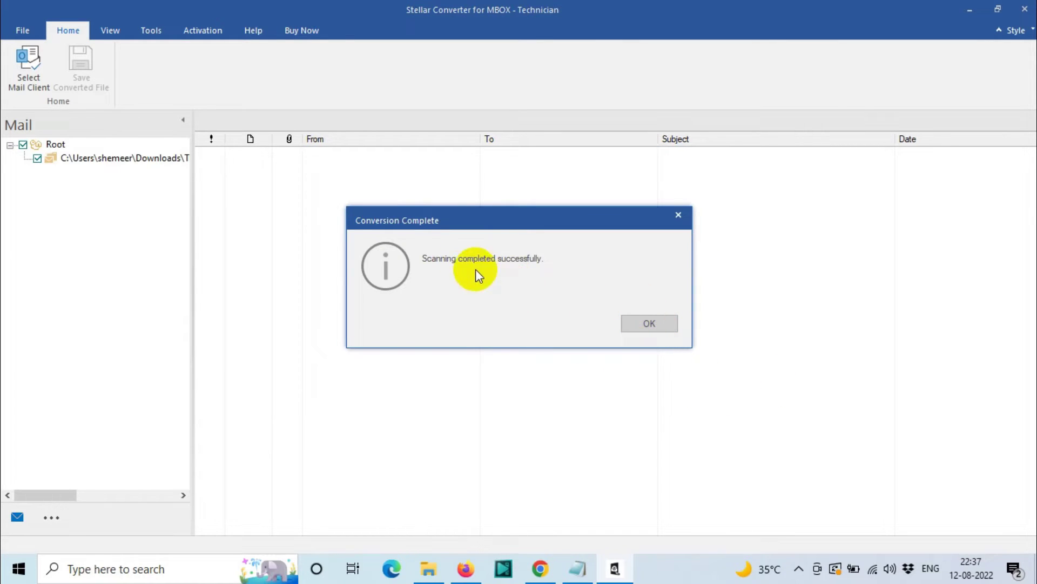
# Step: List the mailbox's emails under Root and preview the IncrediMail 'Win a Free iPad!' message
pyautogui.click(652, 323)
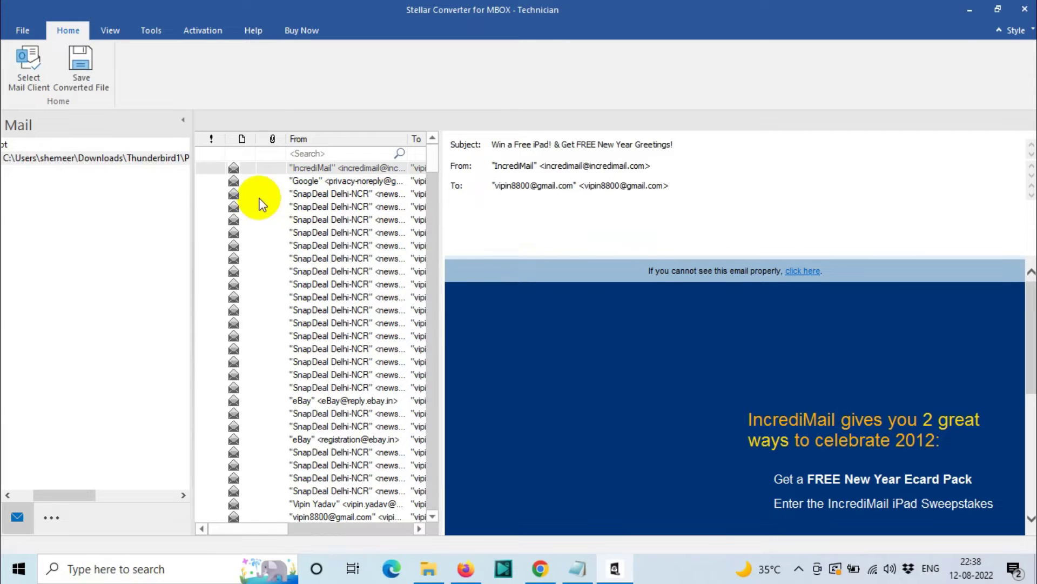
pyautogui.moveTo(68, 497); pyautogui.dragTo(9, 489)
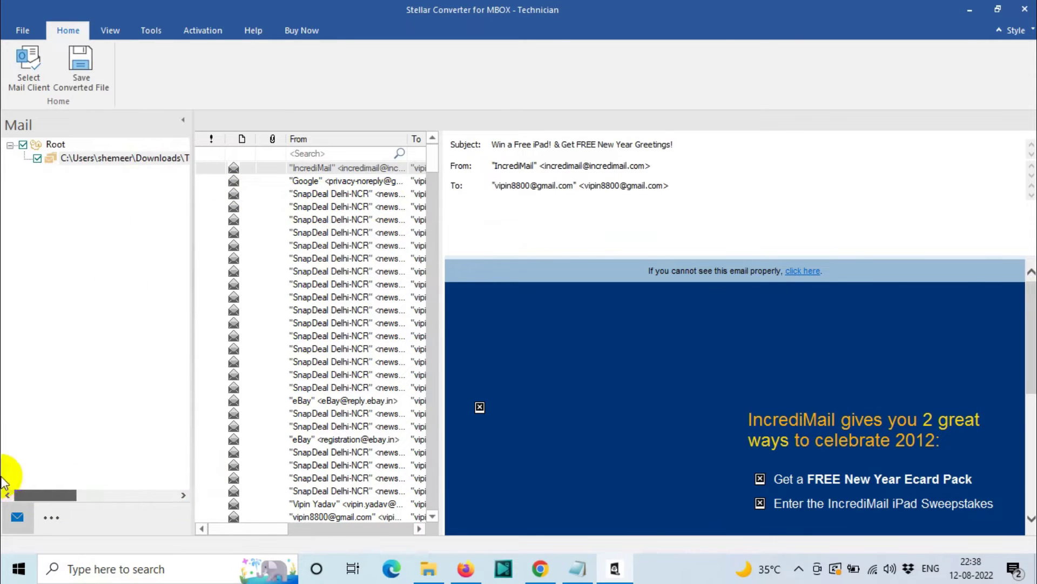
pyautogui.click(71, 160)
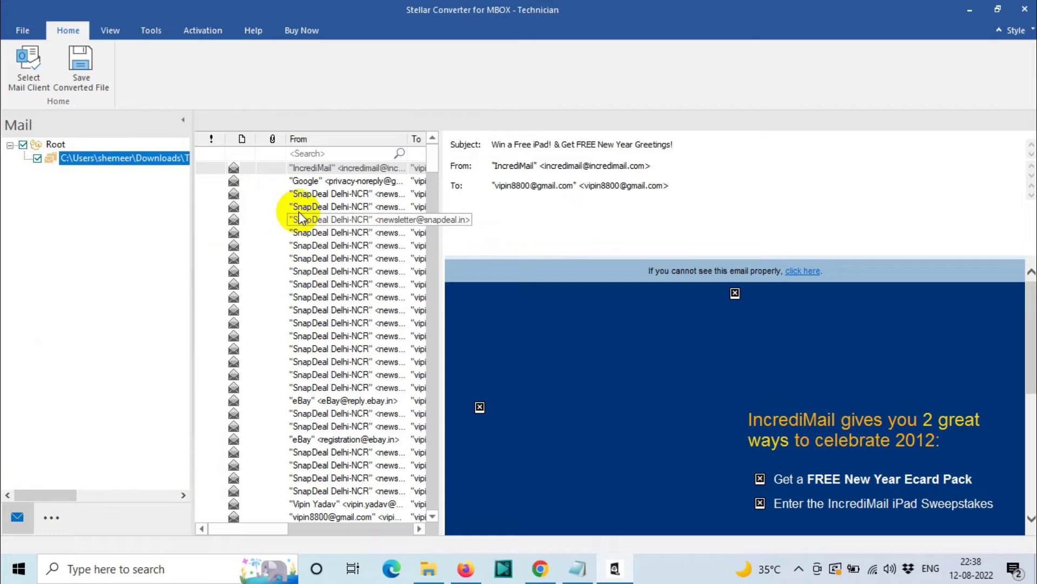
pyautogui.scroll(-3, 357, 205)
pyautogui.scroll(-5, 378, 208)
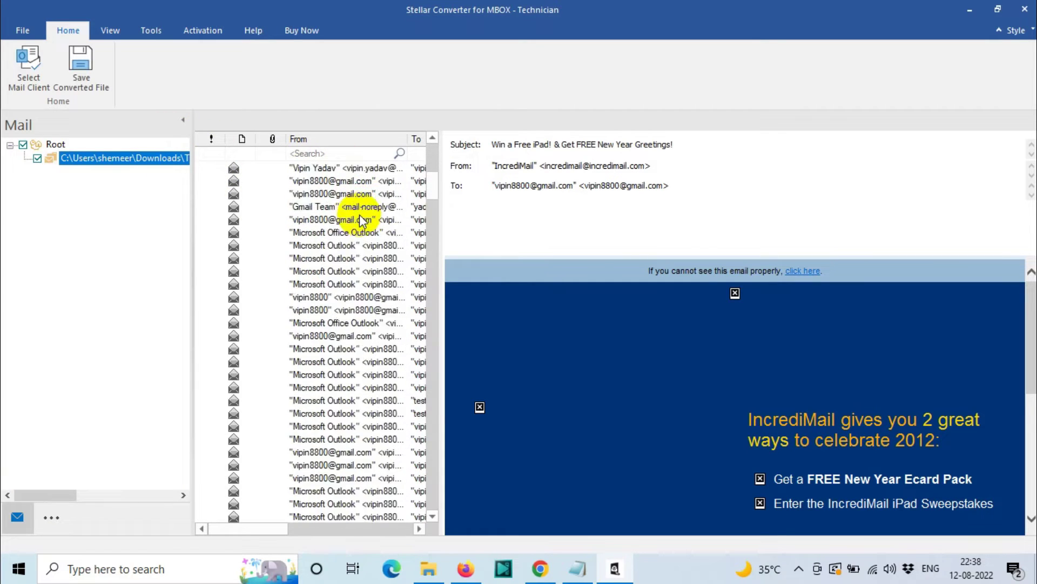
pyautogui.scroll(-3, 421, 194)
pyautogui.scroll(-2, 427, 216)
pyautogui.scroll(-1, 367, 259)
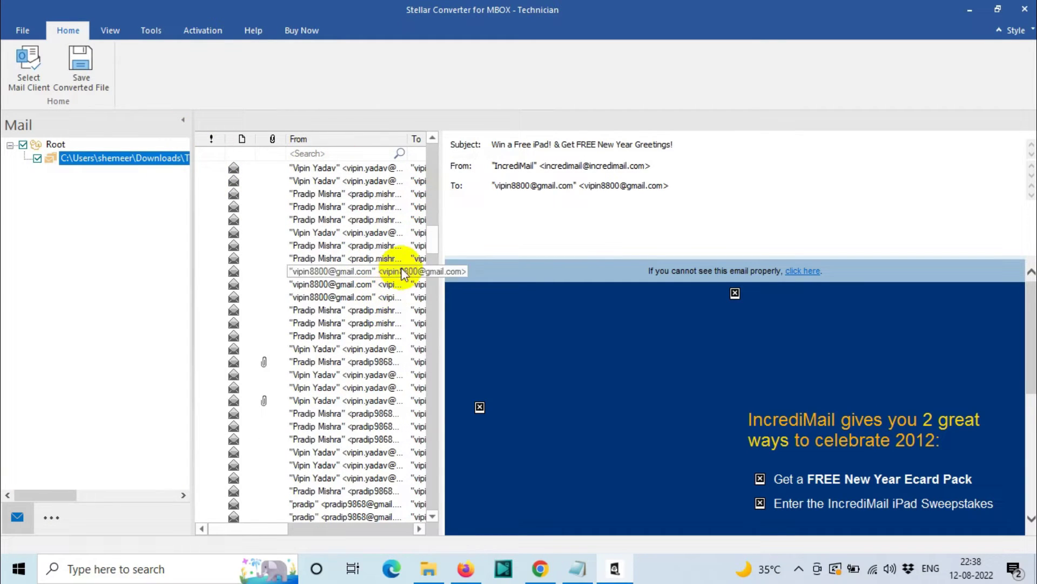
pyautogui.moveTo(432, 232); pyautogui.dragTo(458, 127)
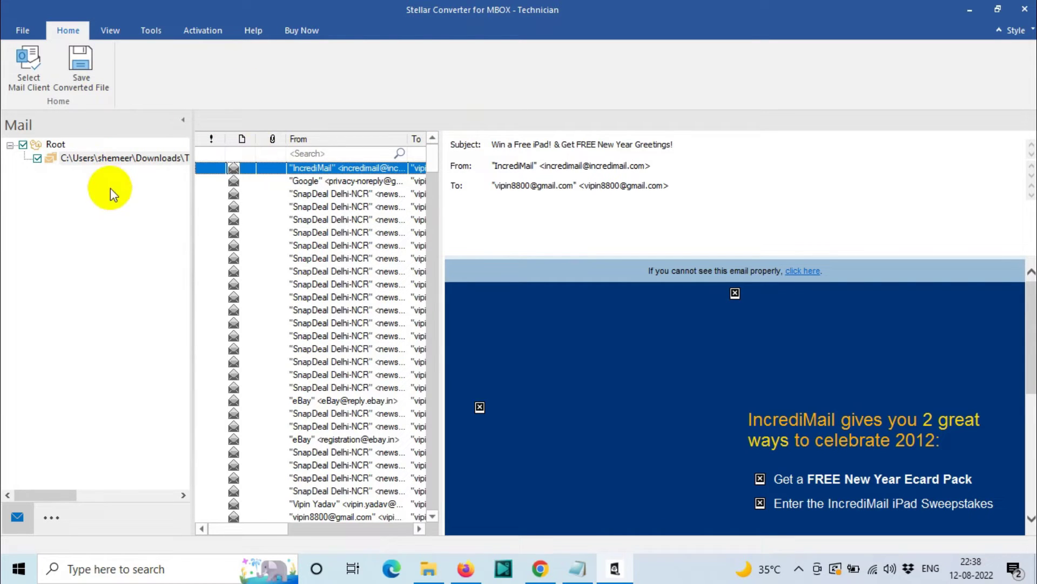
# Step: Choose New PST as the output format with Downloads as the destination folder
pyautogui.click(81, 68)
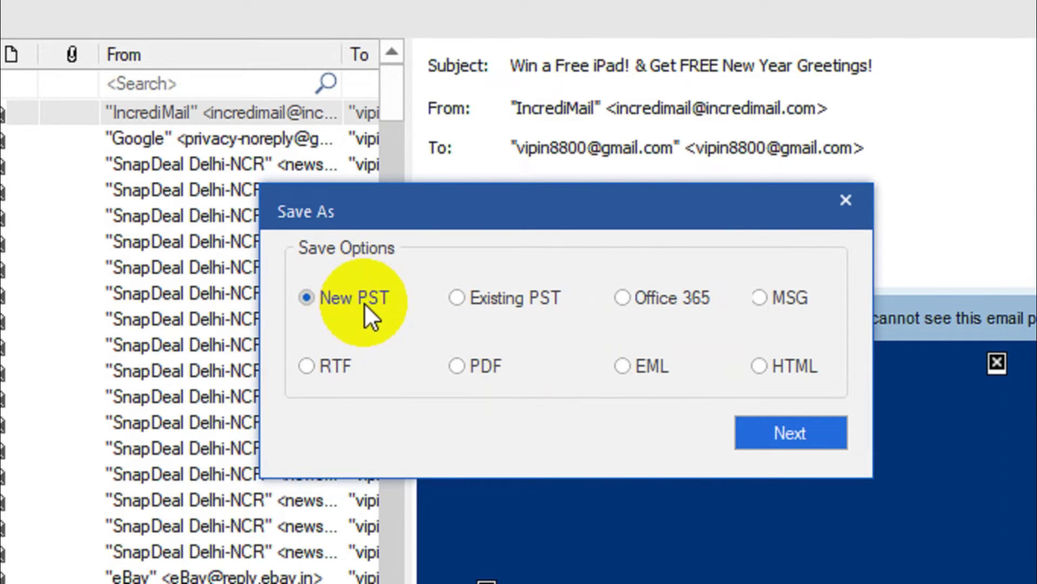
pyautogui.click(779, 424)
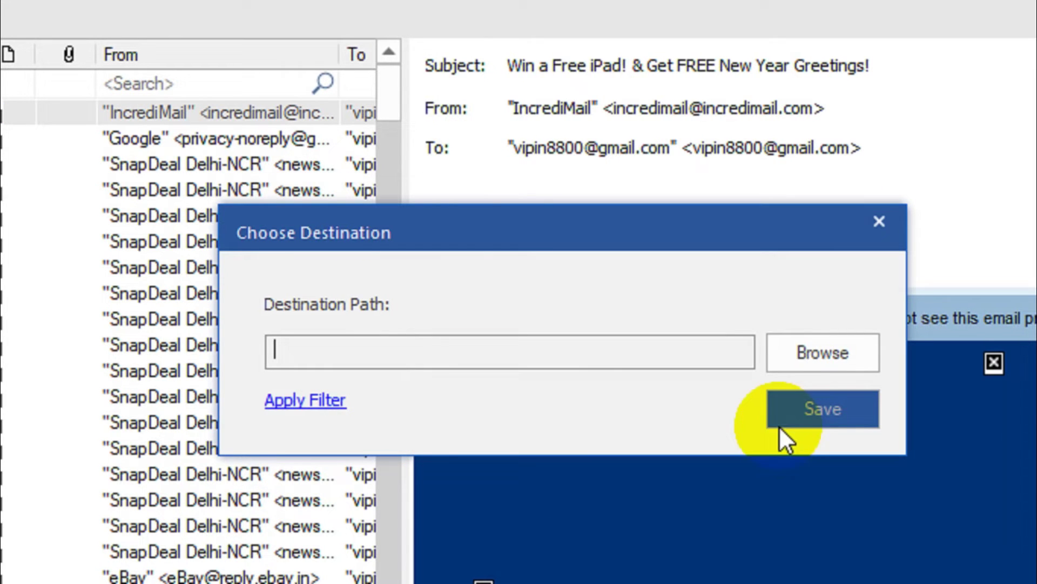
pyautogui.click(822, 354)
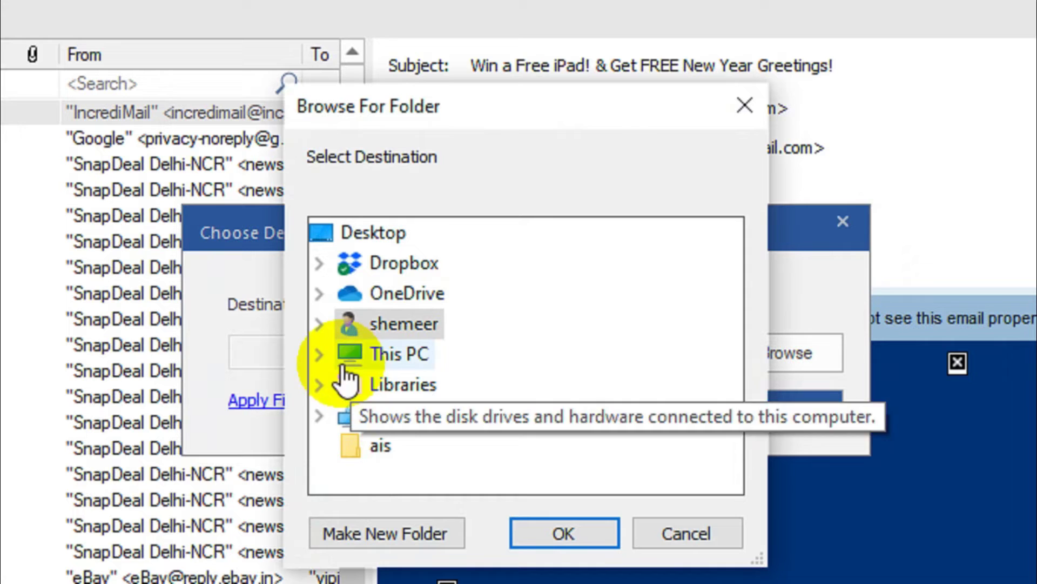
pyautogui.doubleClick(349, 324)
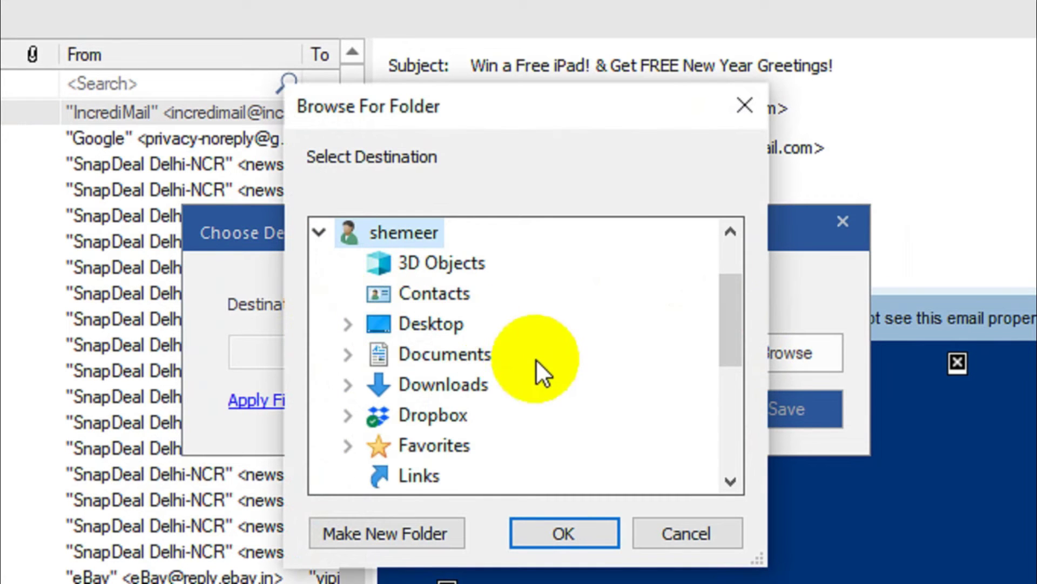
pyautogui.doubleClick(475, 385)
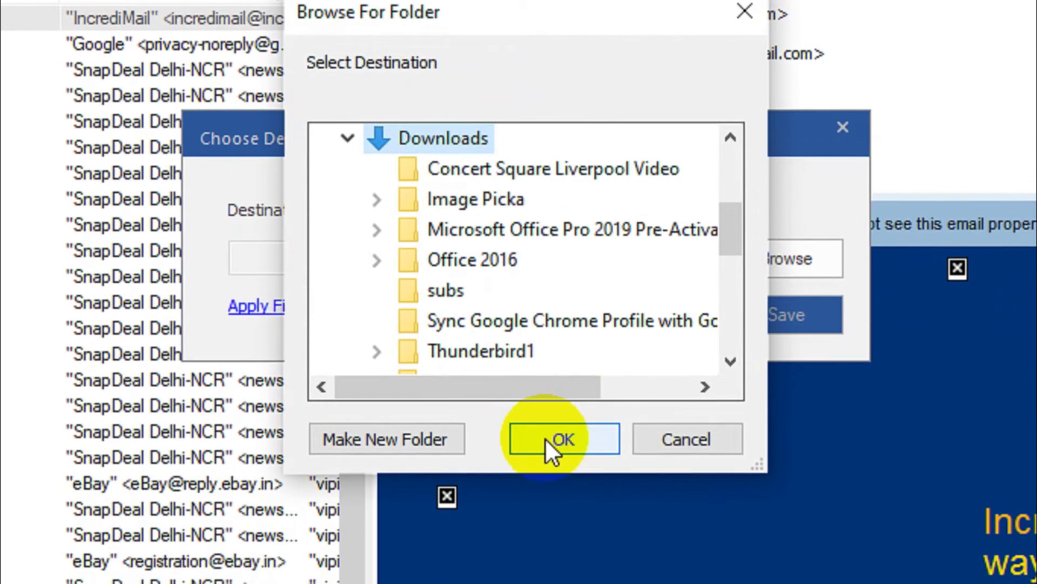
pyautogui.click(548, 444)
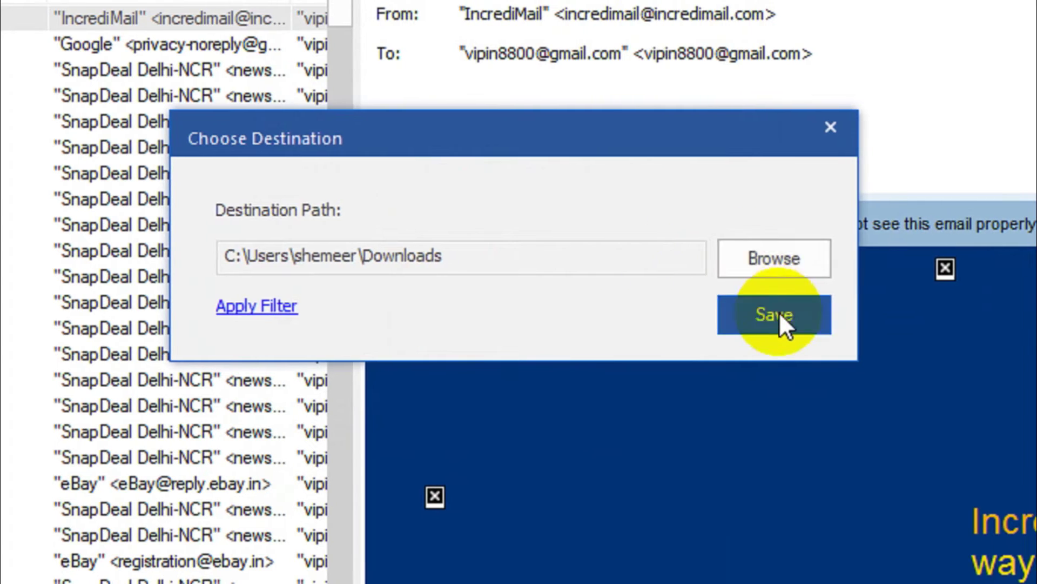
# Step: Save the converted INBOX mail as a new PST and acknowledge completion
pyautogui.click(786, 319)
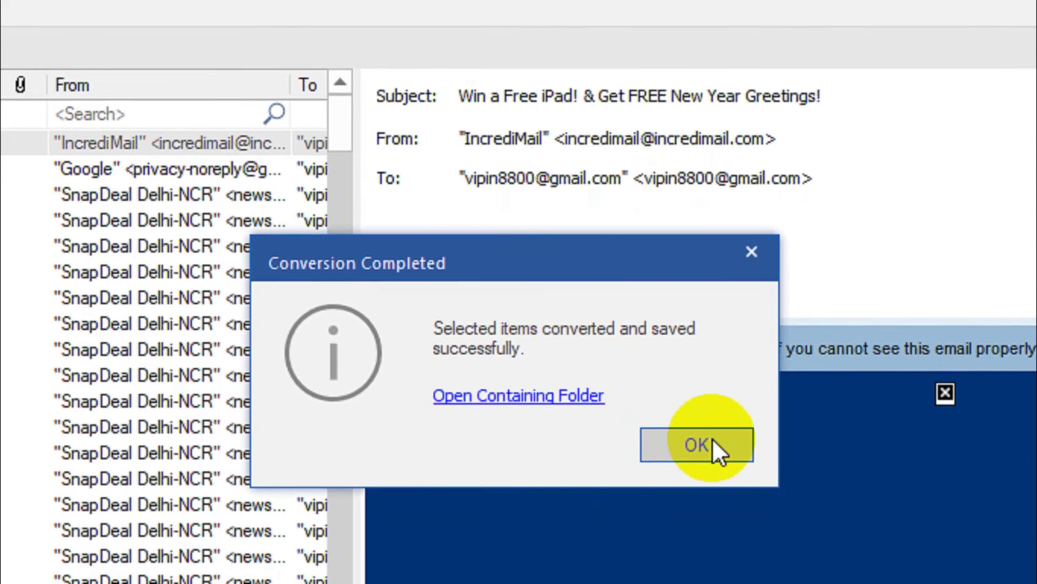
pyautogui.click(711, 451)
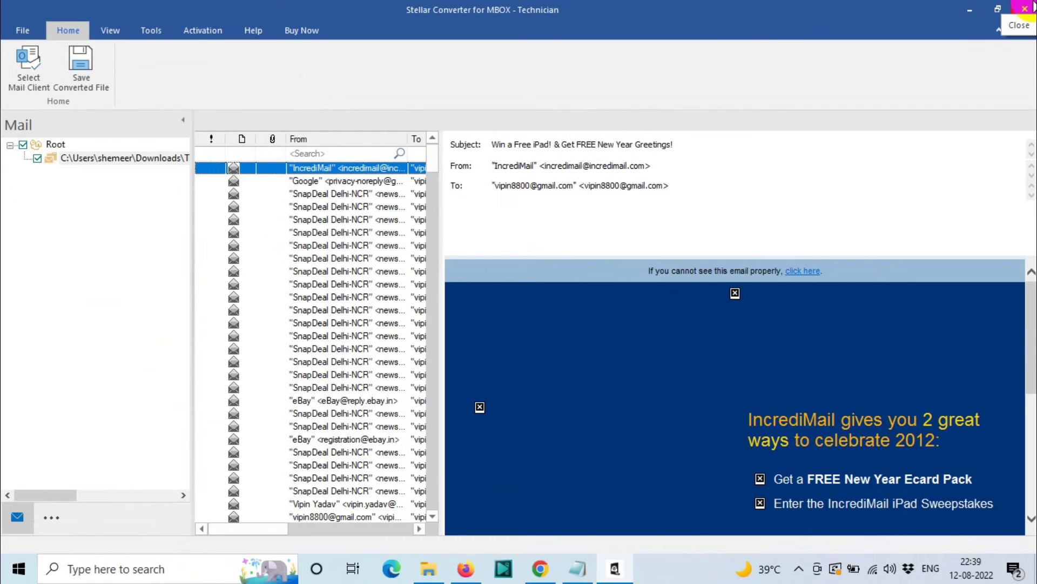
# Step: Exit the converter and move the browser window out of the way
pyautogui.click(1030, 7)
pyautogui.click(593, 323)
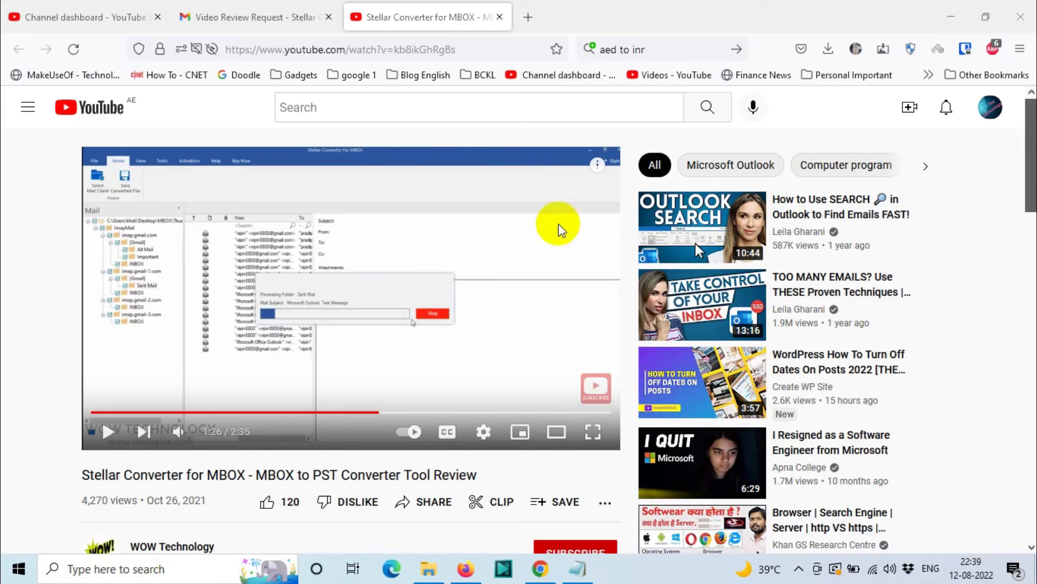
pyautogui.click(951, 17)
# Step: Launch Outlook by searching 'out' in the Start menu
pyautogui.press('super')
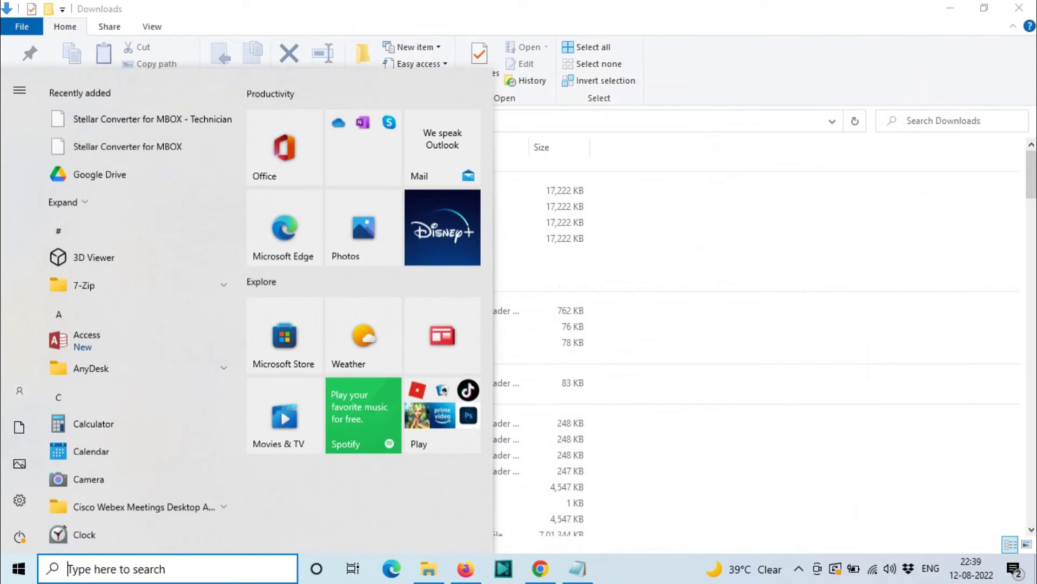
pyautogui.write('out')
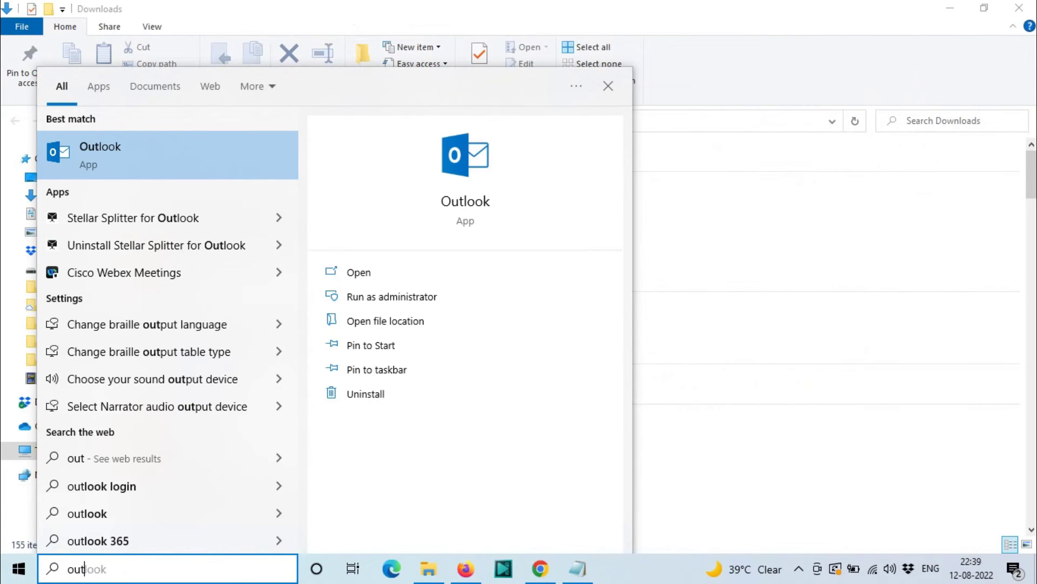
pyautogui.press('Return')
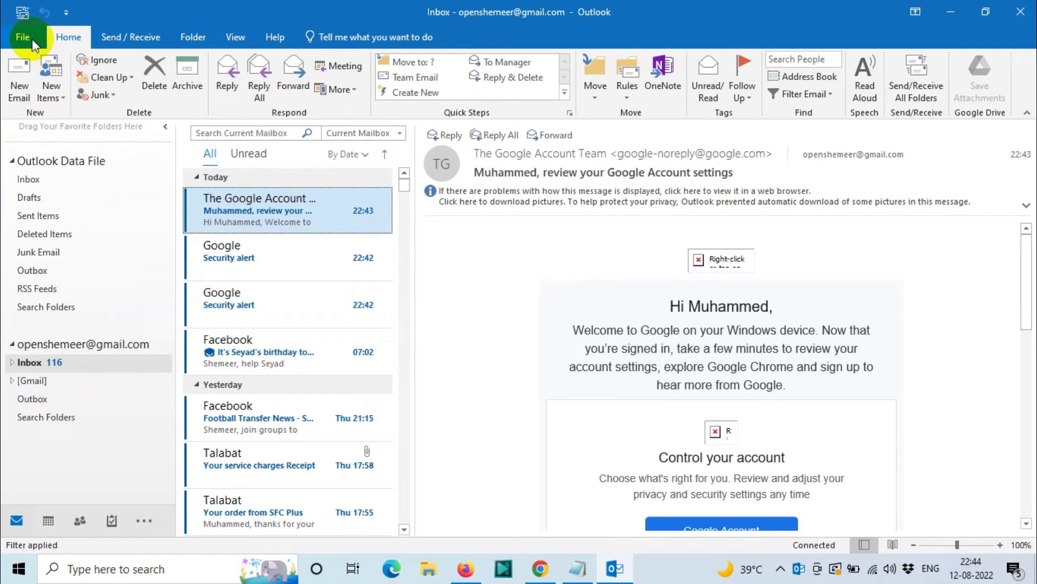
# Step: Show Account Settings' Data Files tab listing the Gmail OST and Outlook Data File PST
pyautogui.click(32, 38)
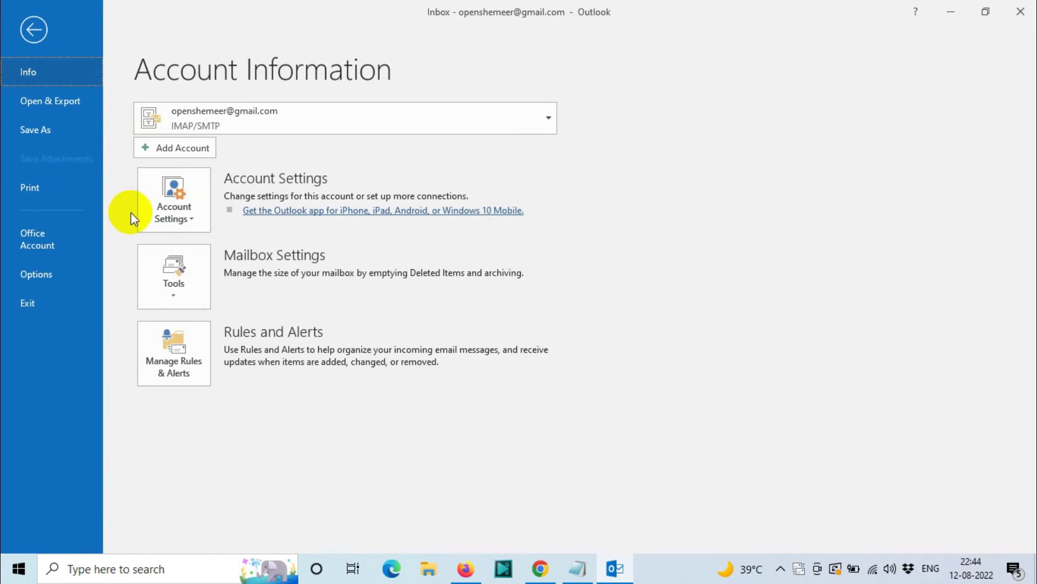
pyautogui.click(44, 38)
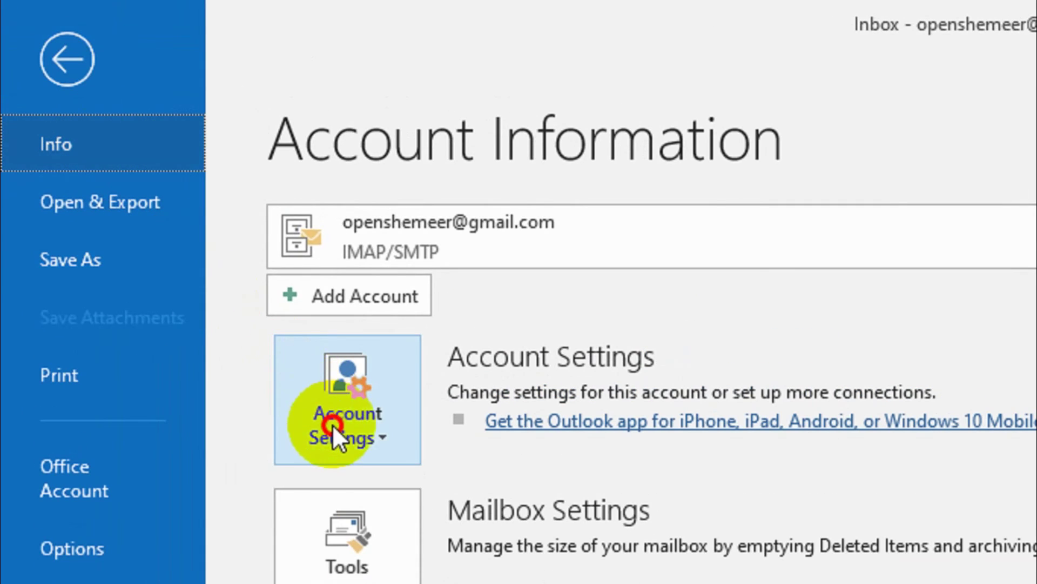
pyautogui.click(332, 424)
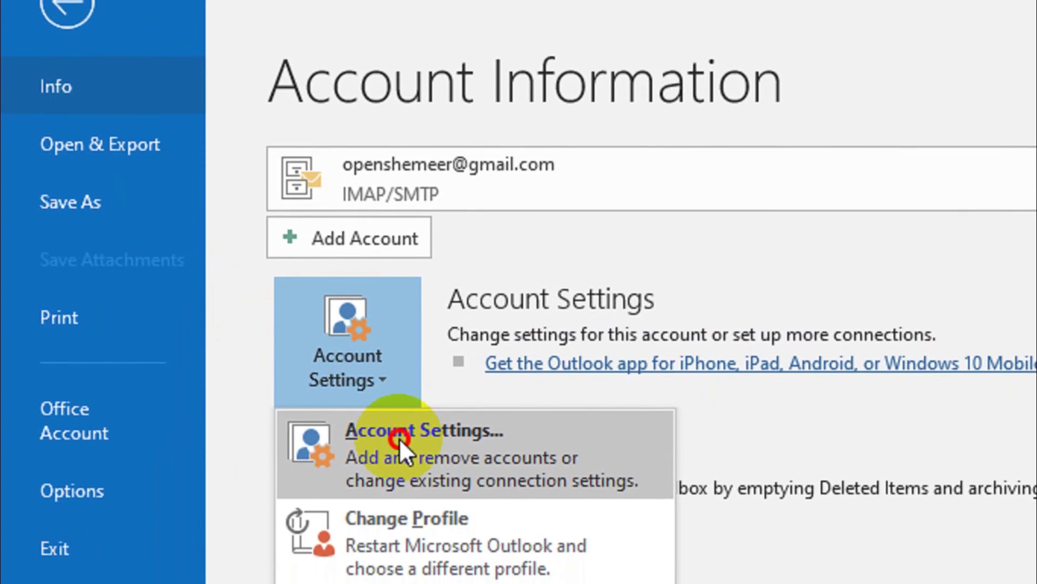
pyautogui.click(400, 438)
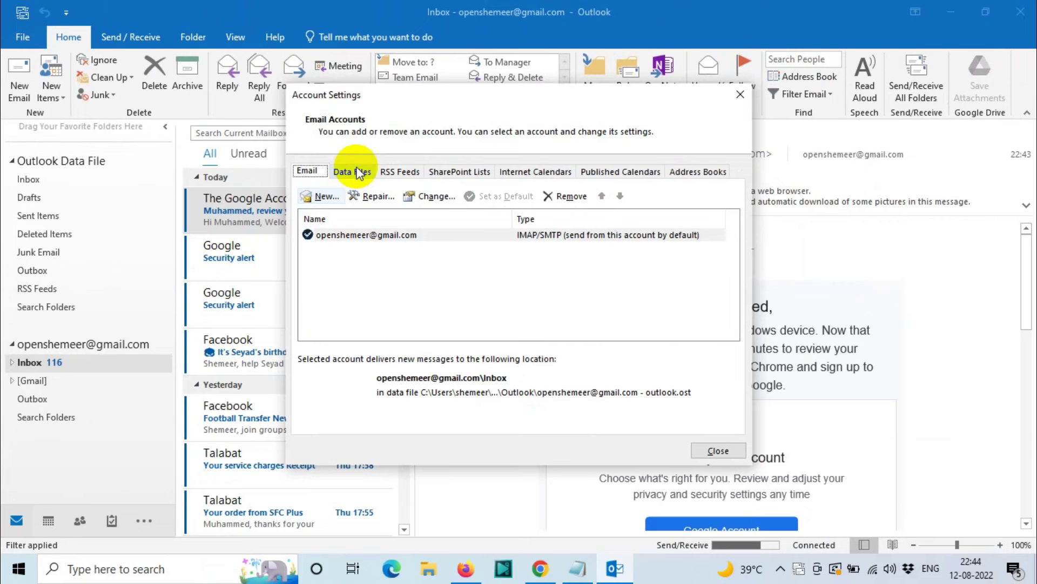
pyautogui.click(361, 172)
pyautogui.click(382, 278)
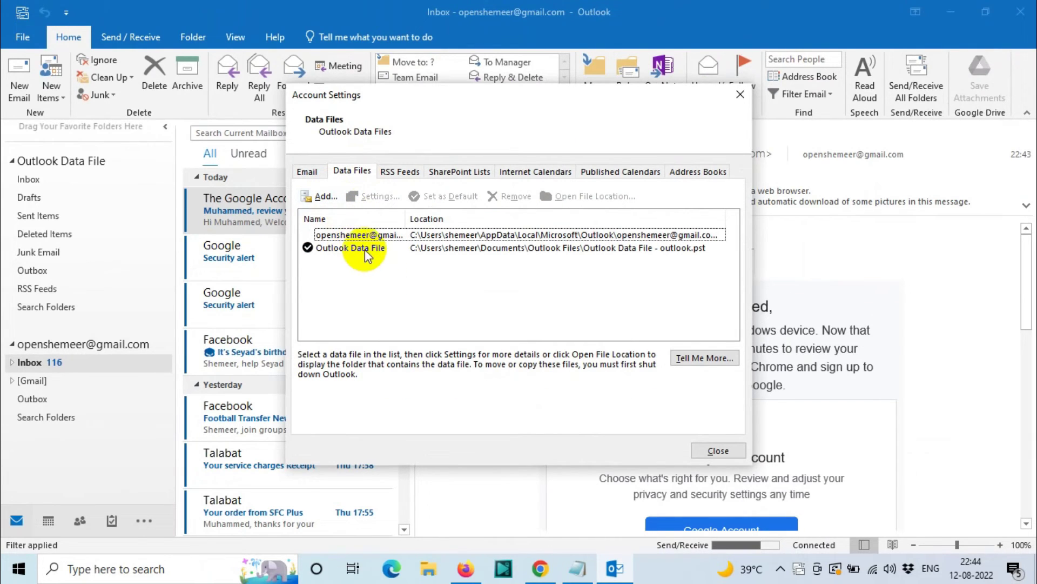
pyautogui.click(355, 236)
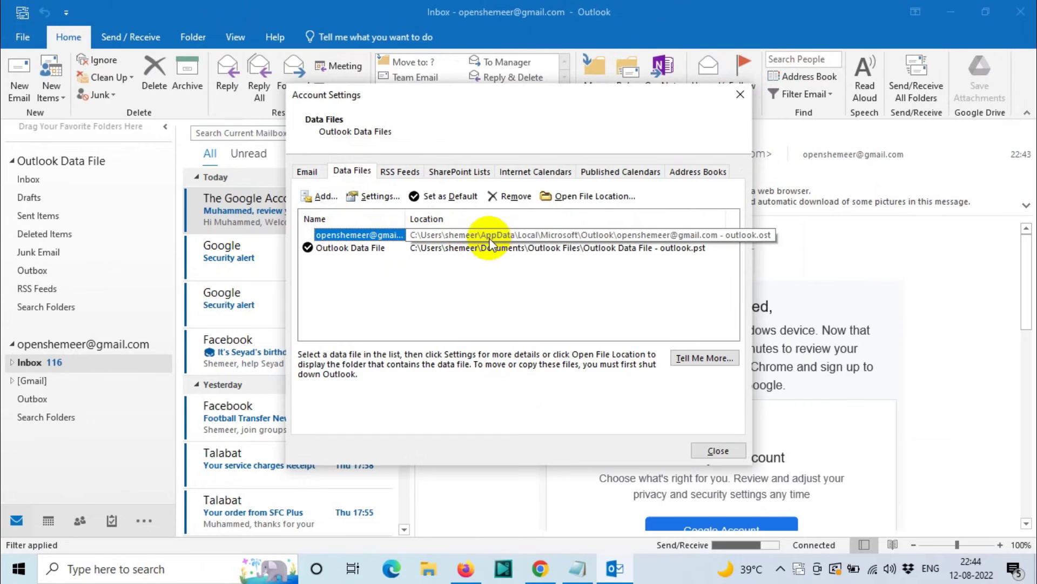
pyautogui.click(463, 288)
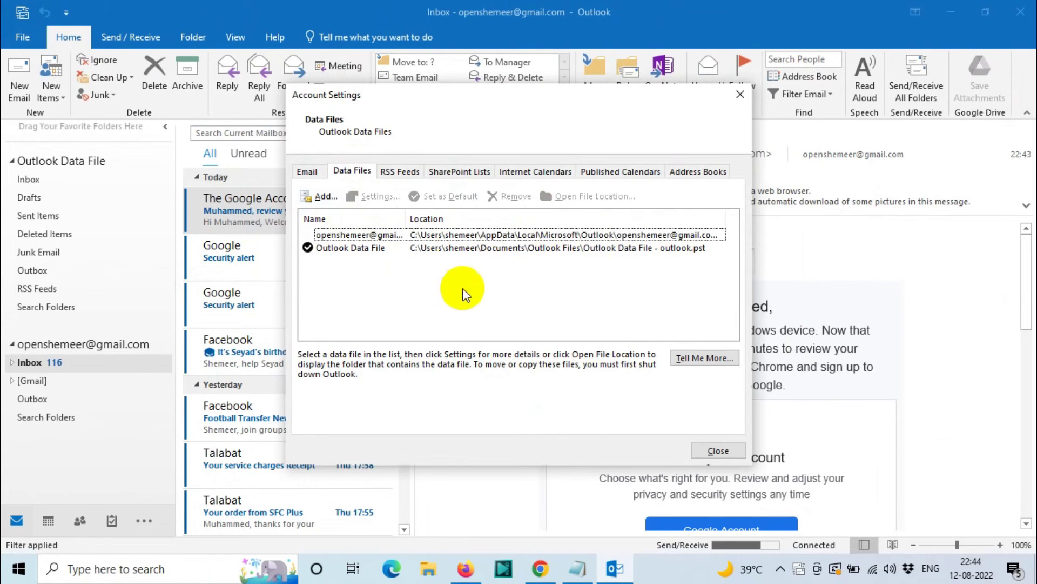
# Step: Add Downloads > Converted Data > Outlook as Personal Folders, then close Account Settings
pyautogui.click(324, 197)
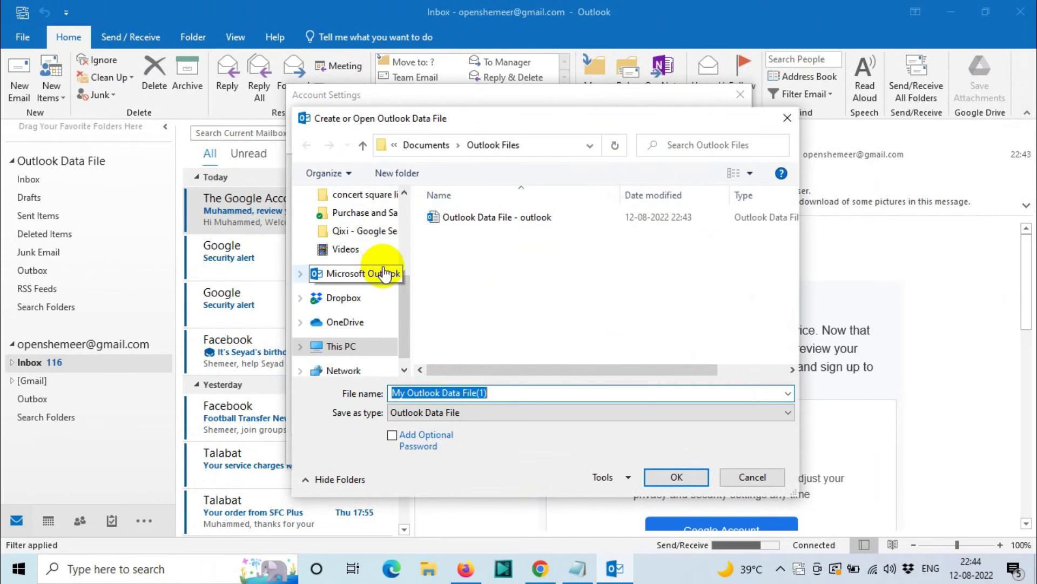
pyautogui.scroll(4, 385, 273)
pyautogui.scroll(1, 386, 251)
pyautogui.click(369, 244)
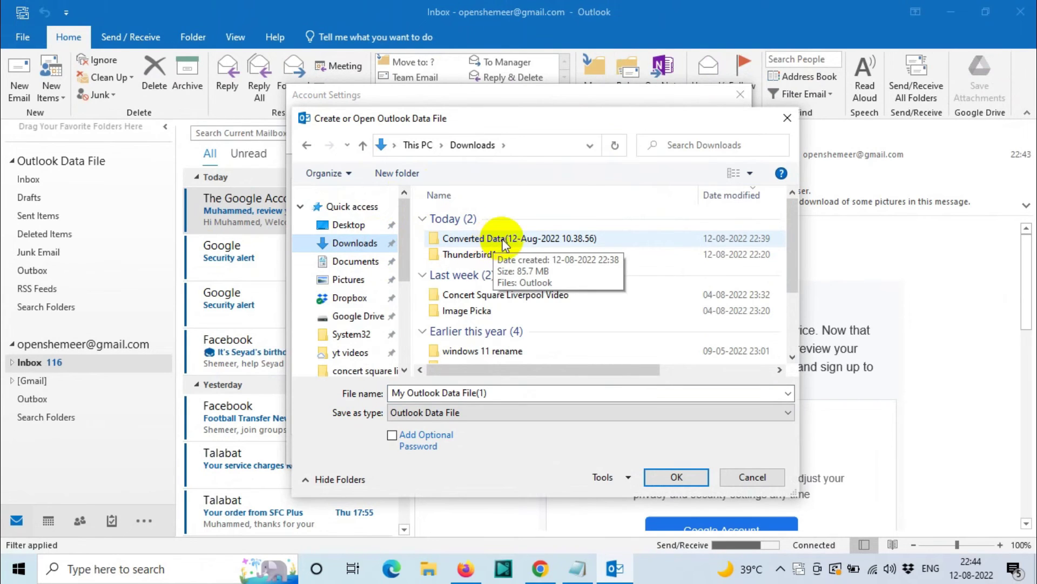
pyautogui.click(503, 244)
pyautogui.doubleClick(504, 241)
pyautogui.click(462, 218)
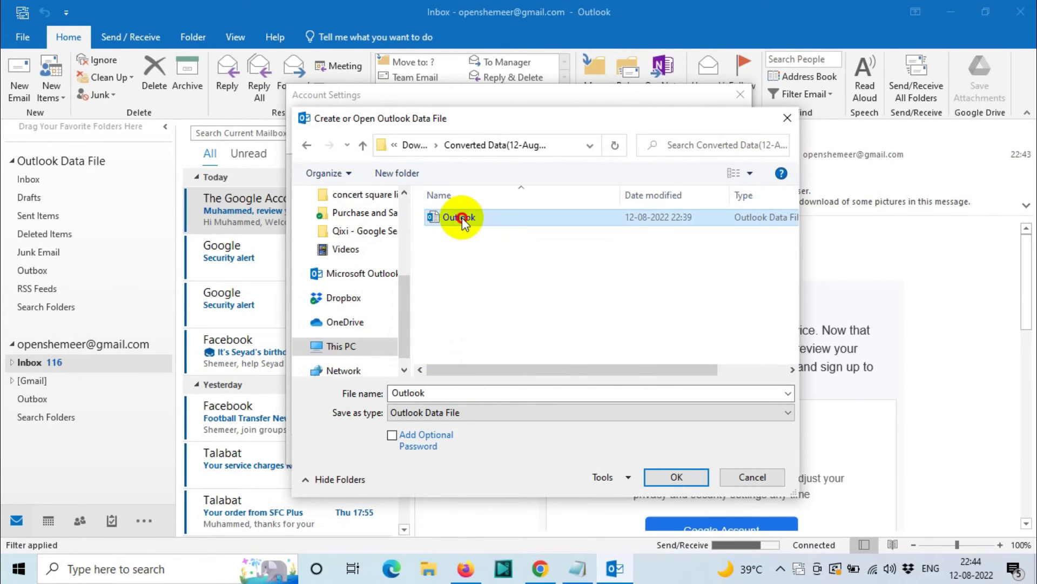
pyautogui.click(670, 478)
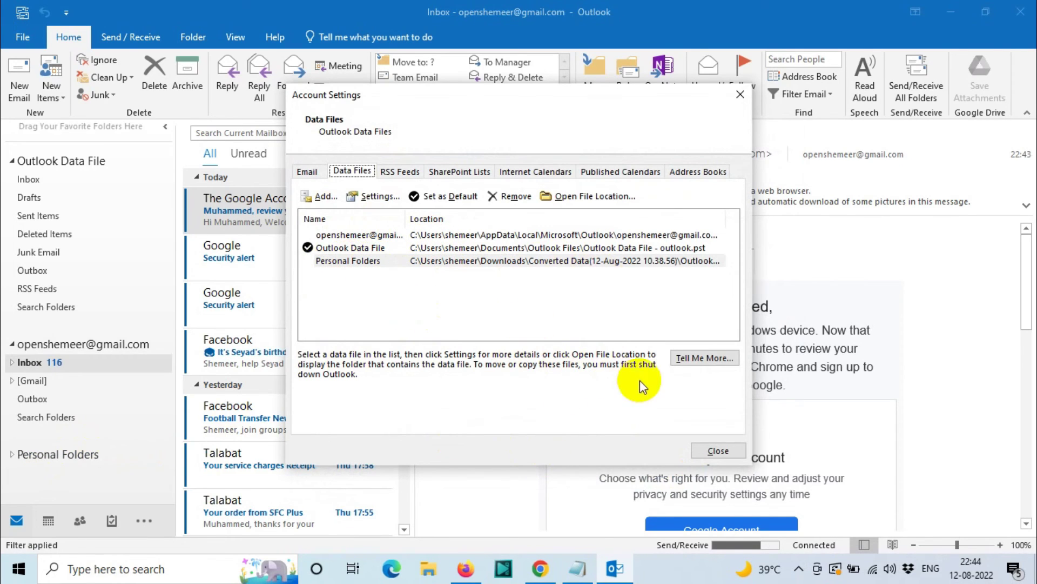
pyautogui.click(725, 449)
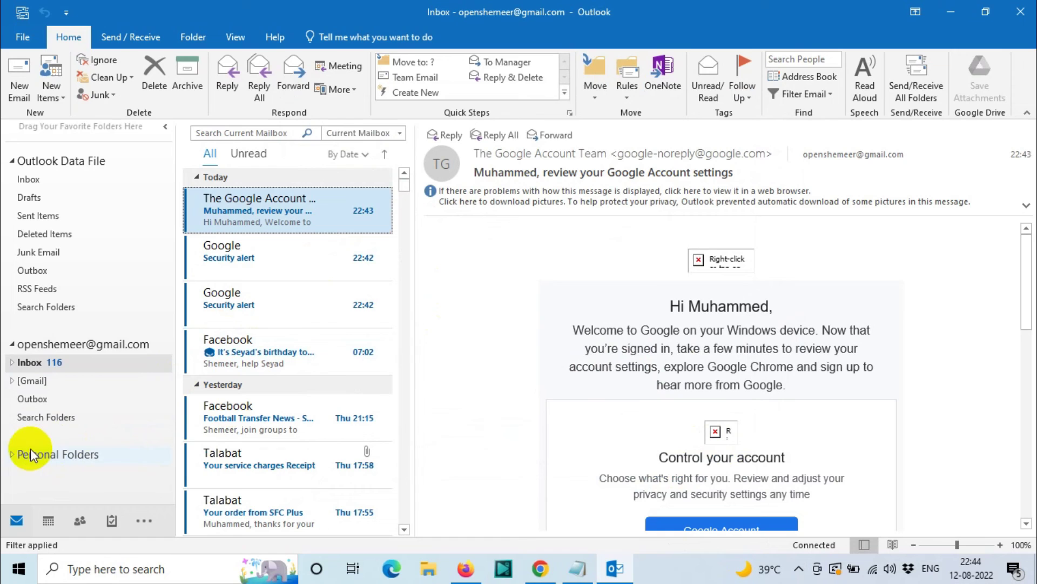
# Step: Expand Personal Folders and open its Inbox of 352 converted emails
pyautogui.click(7, 454)
pyautogui.scroll(-1, 84, 399)
pyautogui.click(38, 408)
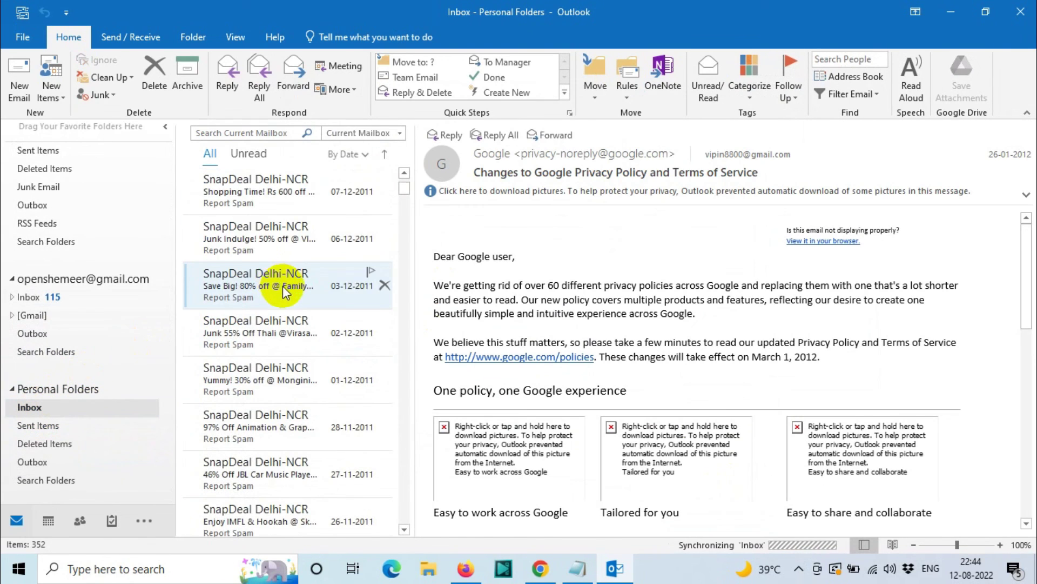
# Step: Browse the imported messages, briefly view the Stellar installation page, then return to Outlook
pyautogui.scroll(-2, 275, 301)
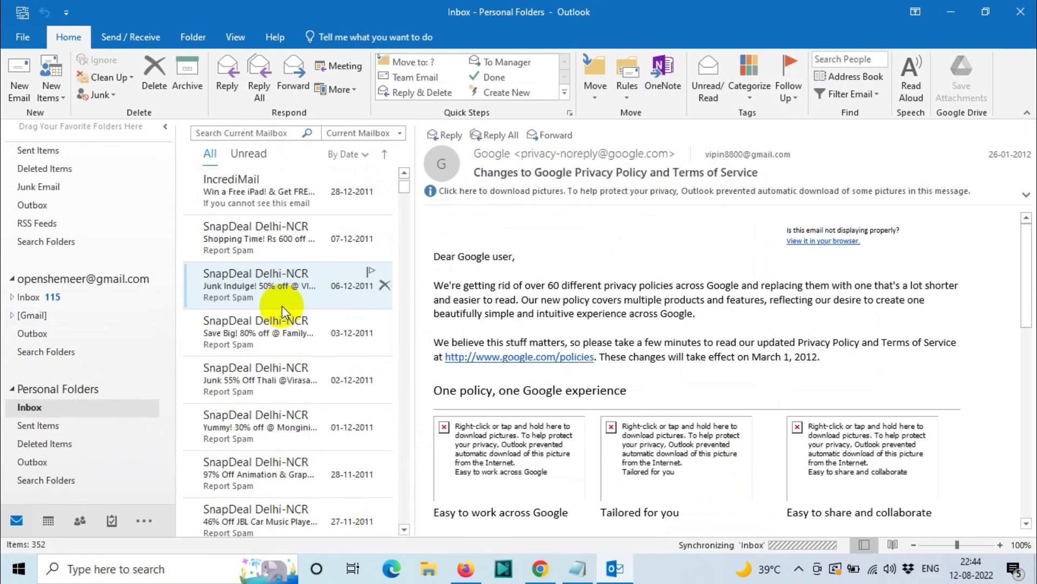
pyautogui.scroll(-2, 282, 313)
pyautogui.scroll(2, 282, 314)
pyautogui.scroll(-2, 282, 314)
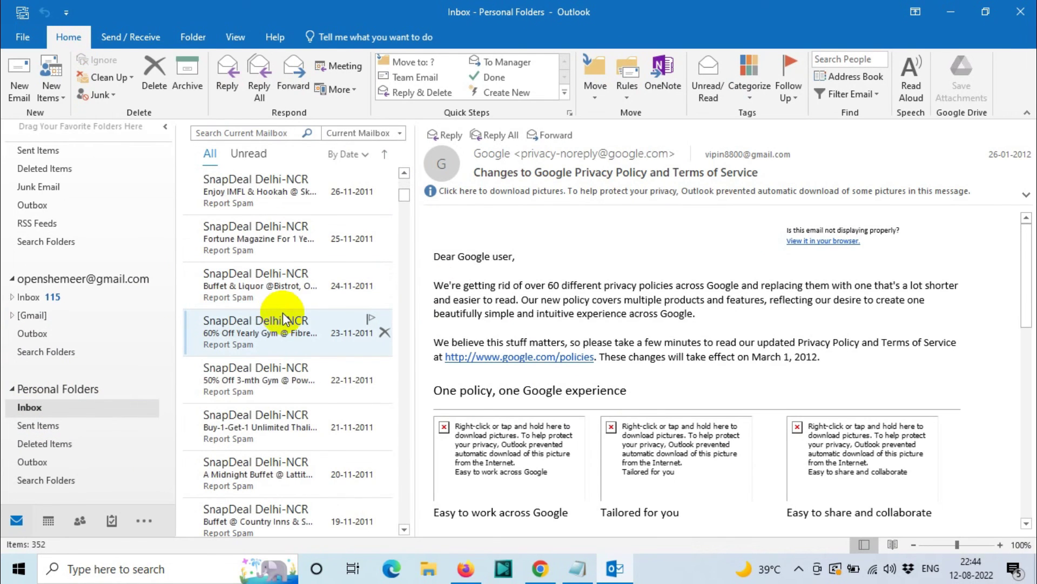
pyautogui.scroll(-2, 282, 313)
pyautogui.scroll(2, 283, 319)
pyautogui.scroll(3, 283, 316)
pyautogui.scroll(2, 284, 314)
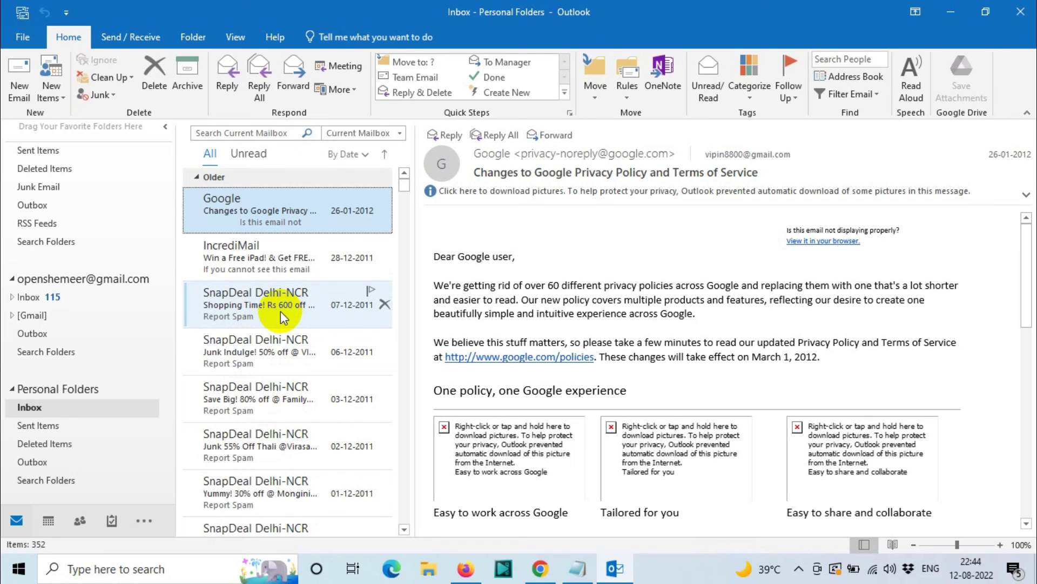
pyautogui.click(541, 569)
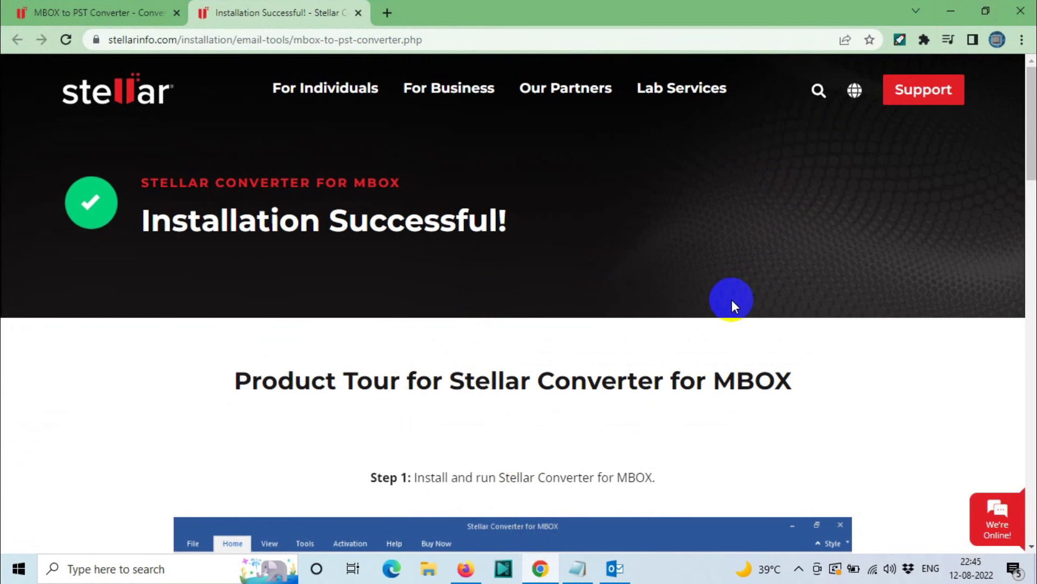
pyautogui.click(948, 6)
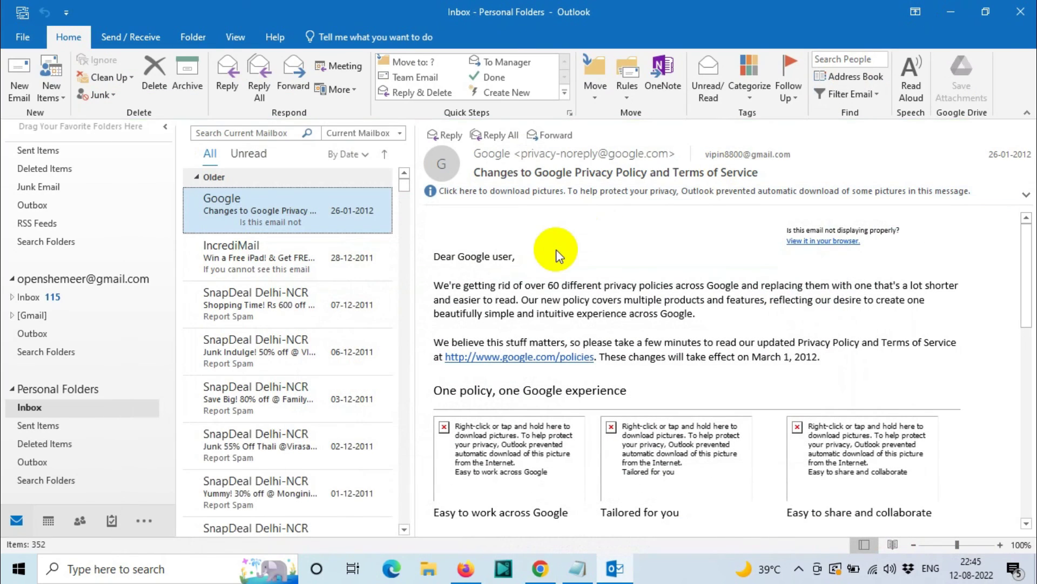